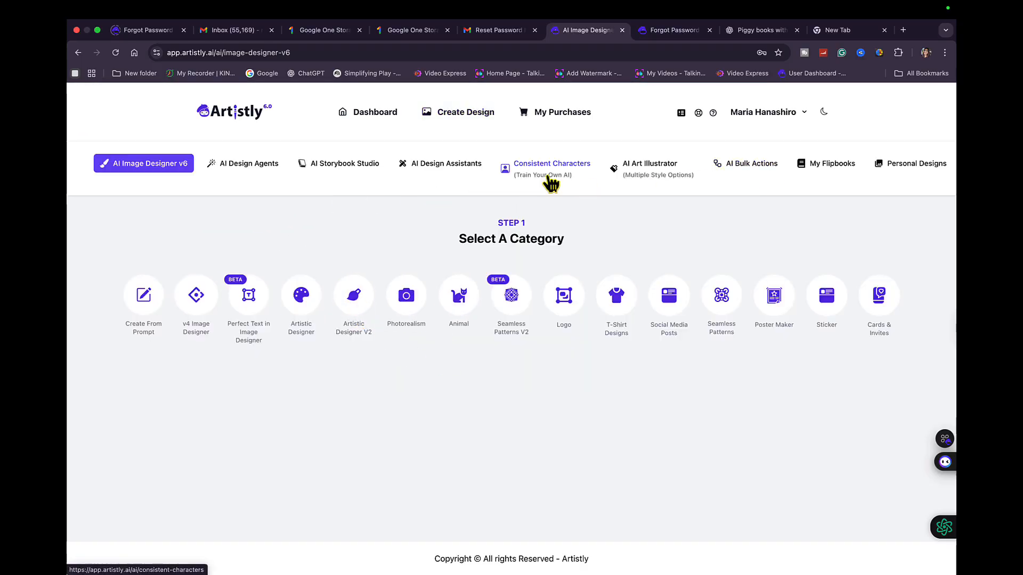
- Start a new Script To Storybook story in the AI Storybook Studio with AI Character as the character source
click(343, 169)
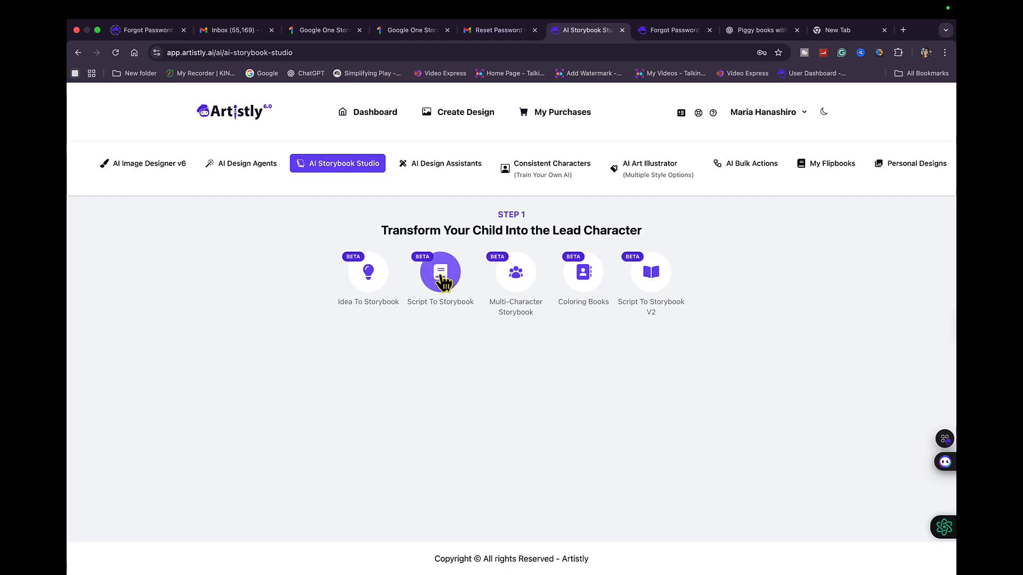
click(444, 280)
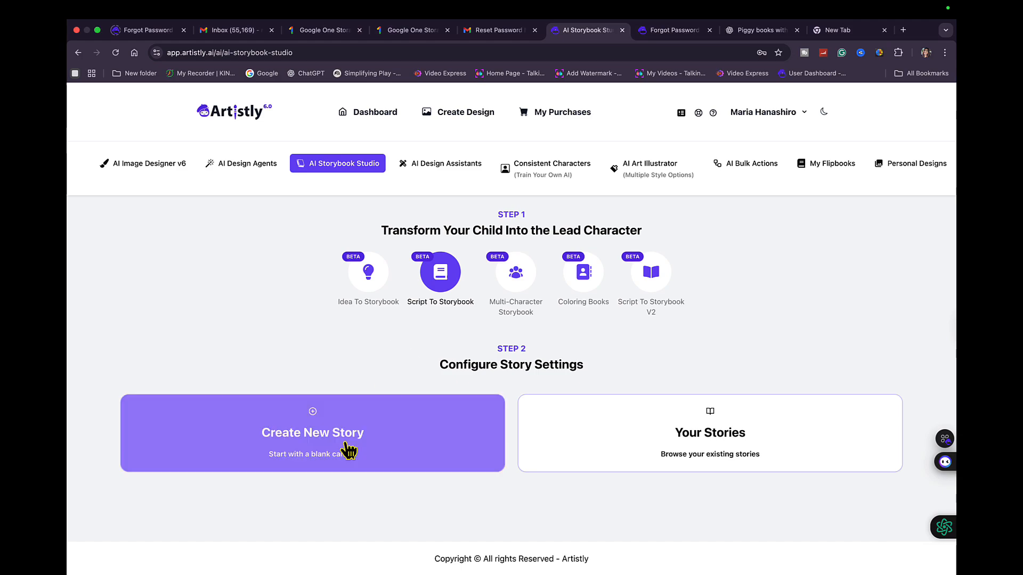
click(349, 450)
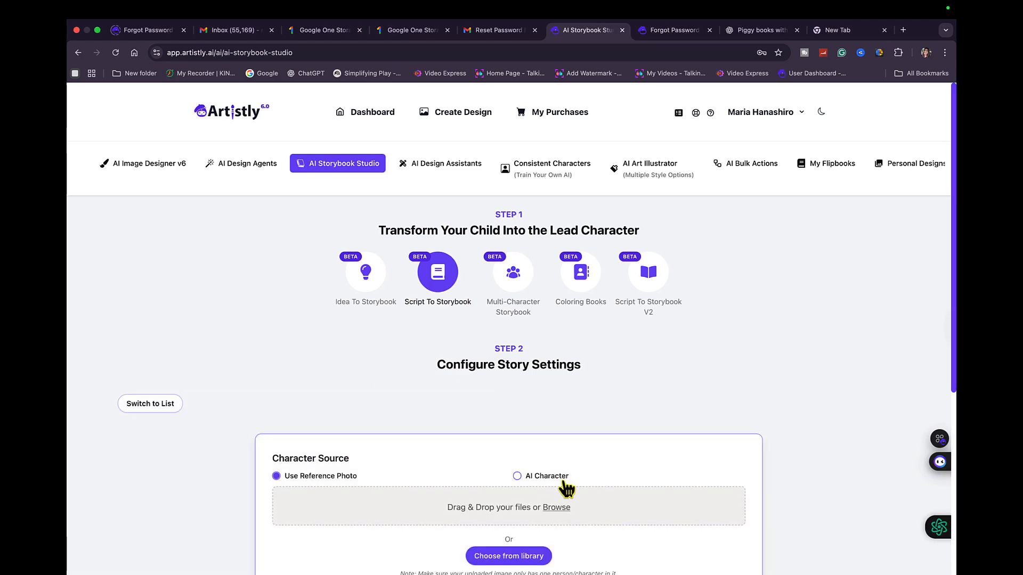
scroll(578, 491, down, 3)
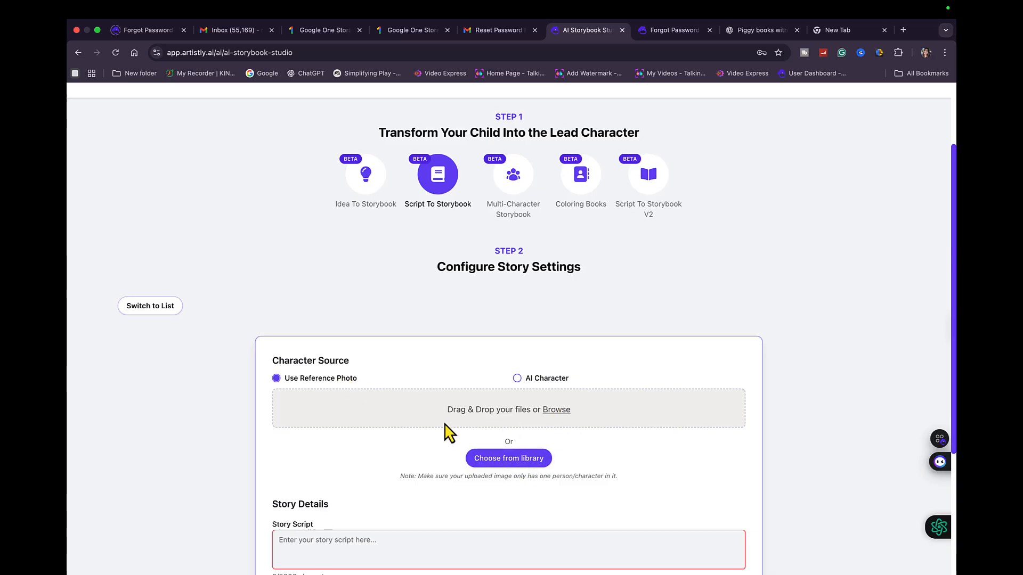
click(516, 379)
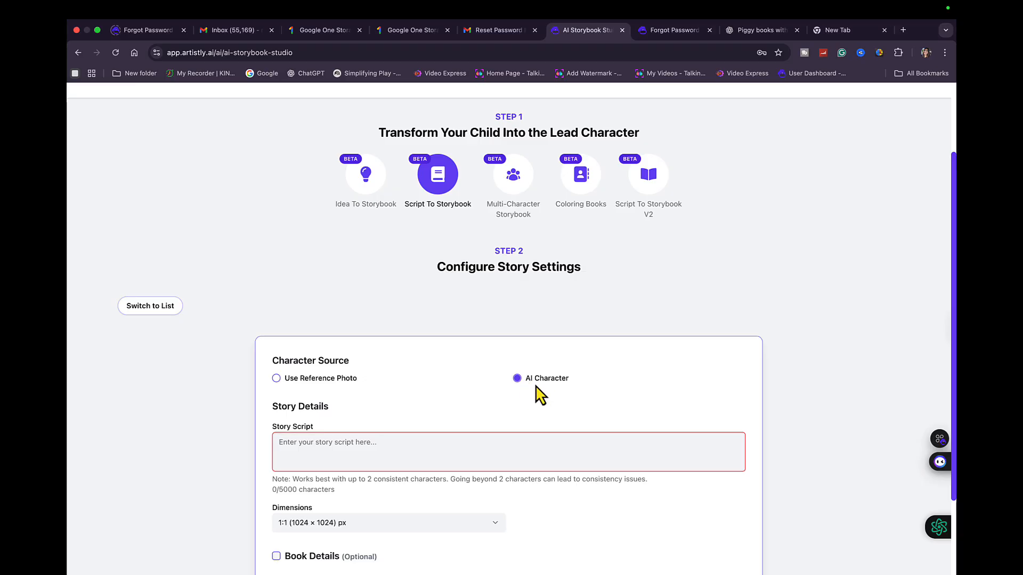
scroll(530, 394, down, 1)
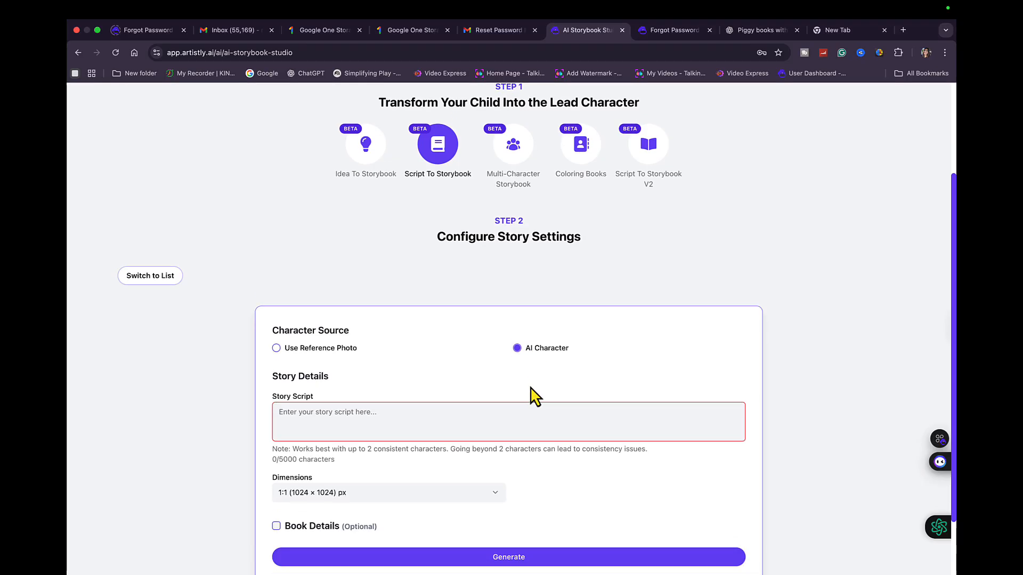
- Switch to ChatGPT and copy the "Piggy and the Muddy Mess" concept with its theme, plot and moral
click(330, 423)
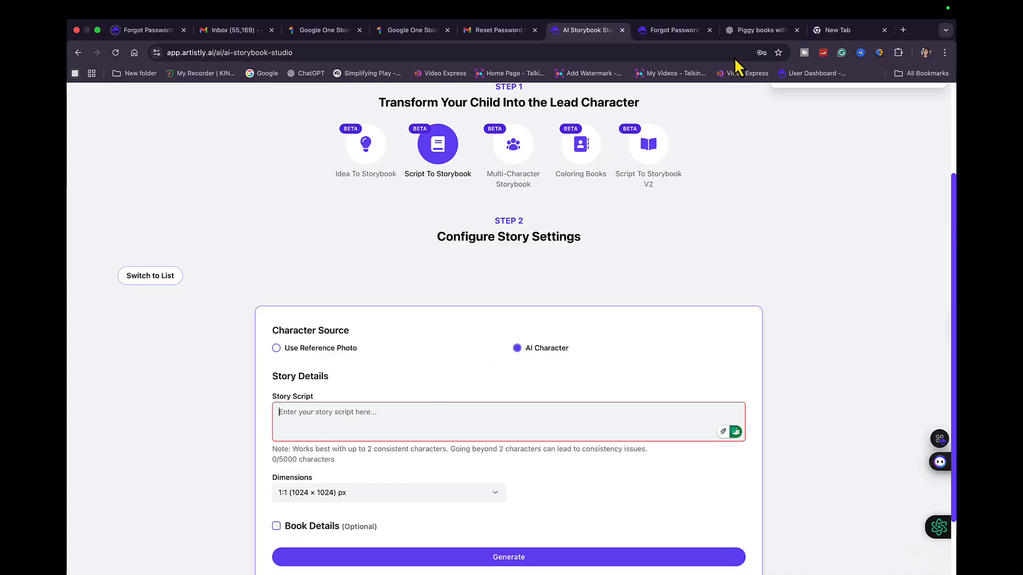
click(756, 30)
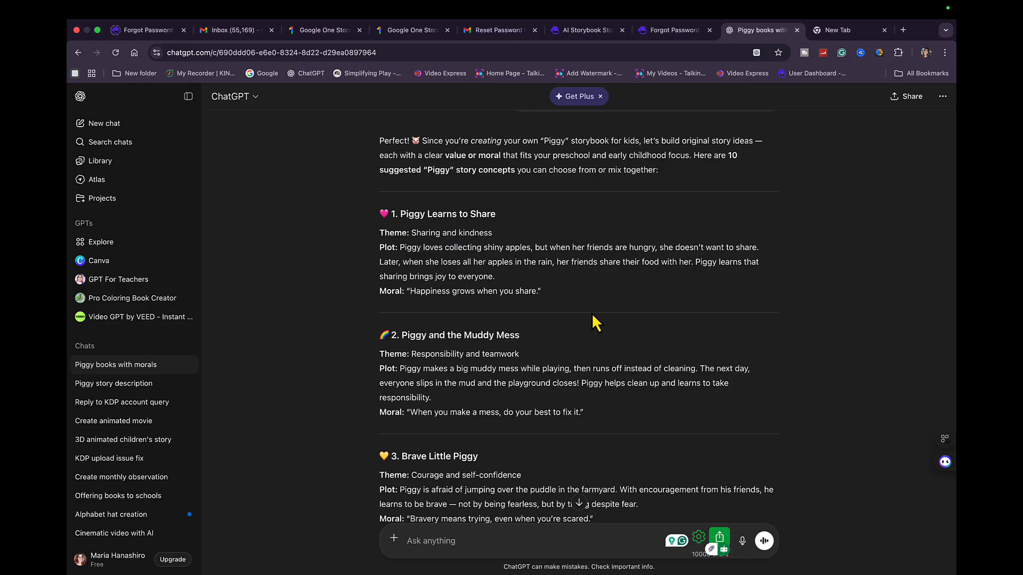
scroll(592, 316, down, 1)
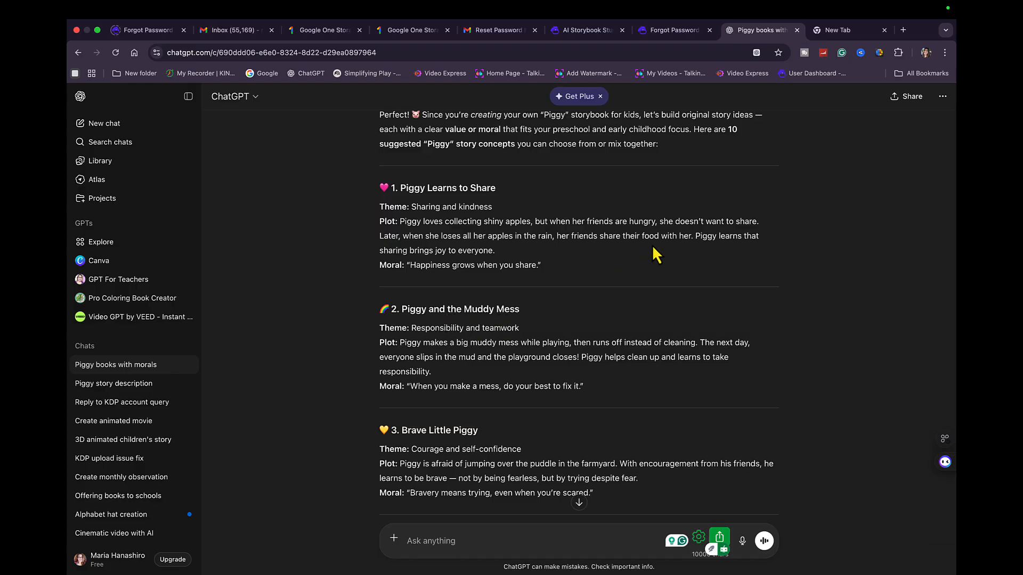
scroll(697, 199, up, 1)
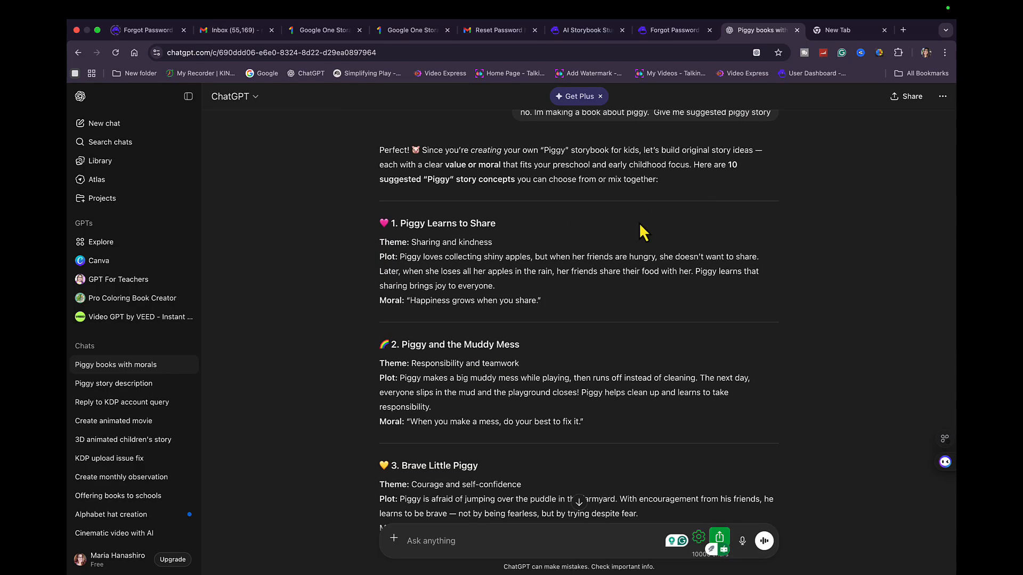
scroll(638, 222, up, 1)
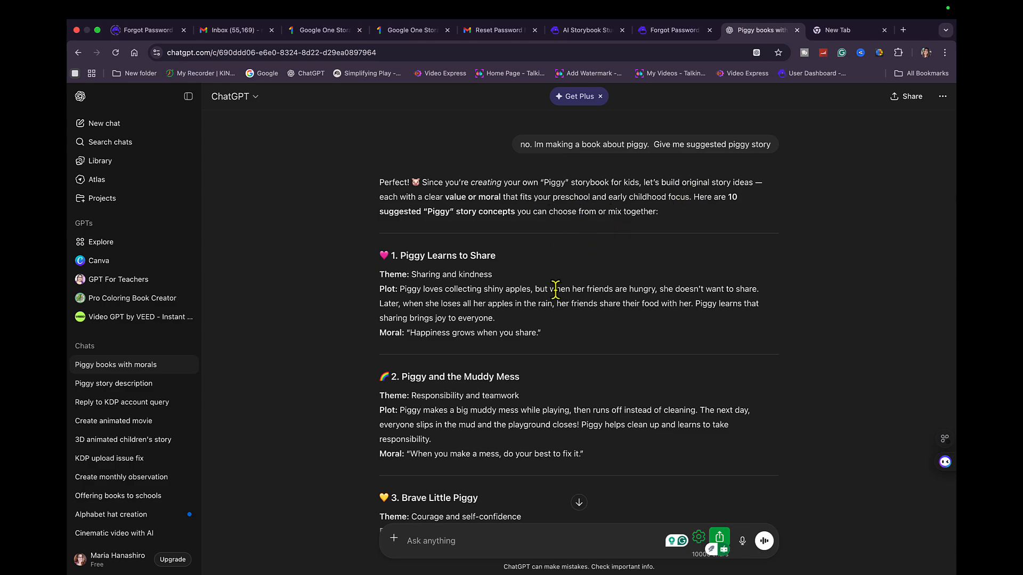
scroll(555, 291, down, 2)
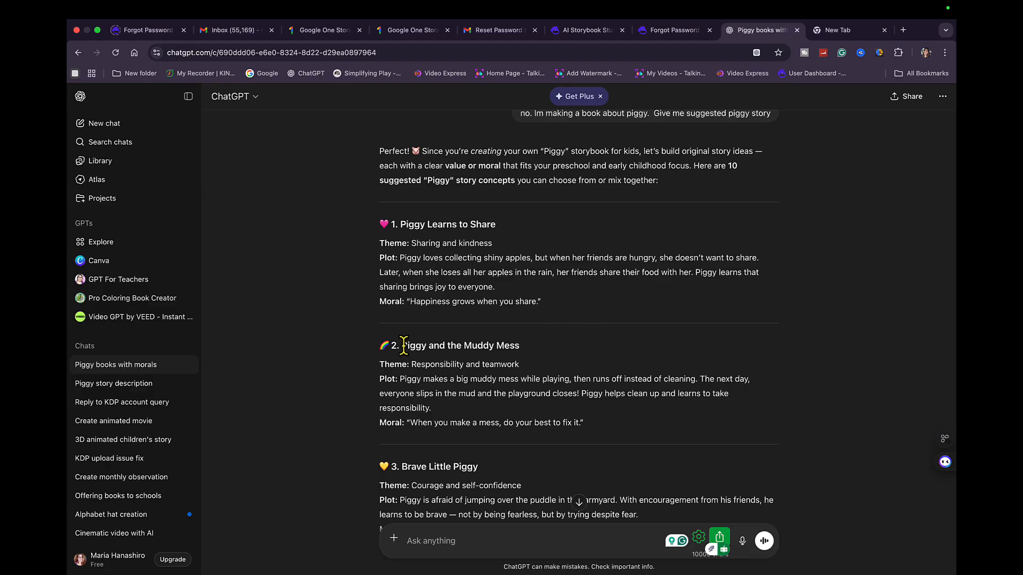
drag(402, 345, 655, 423)
key(cmd+c)
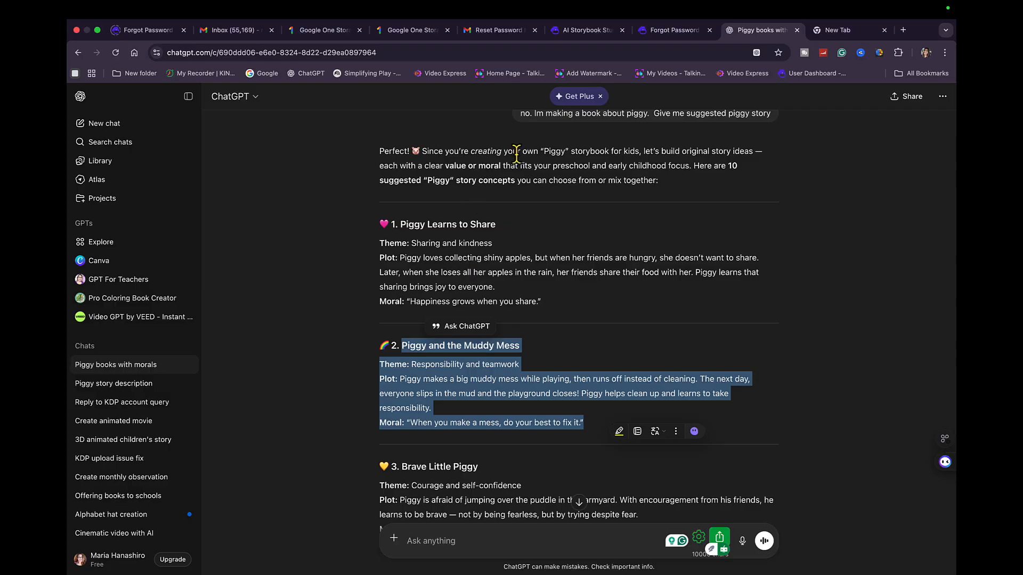
- Switch back to Artistly and paste the copied Piggy concept as the story script
click(584, 37)
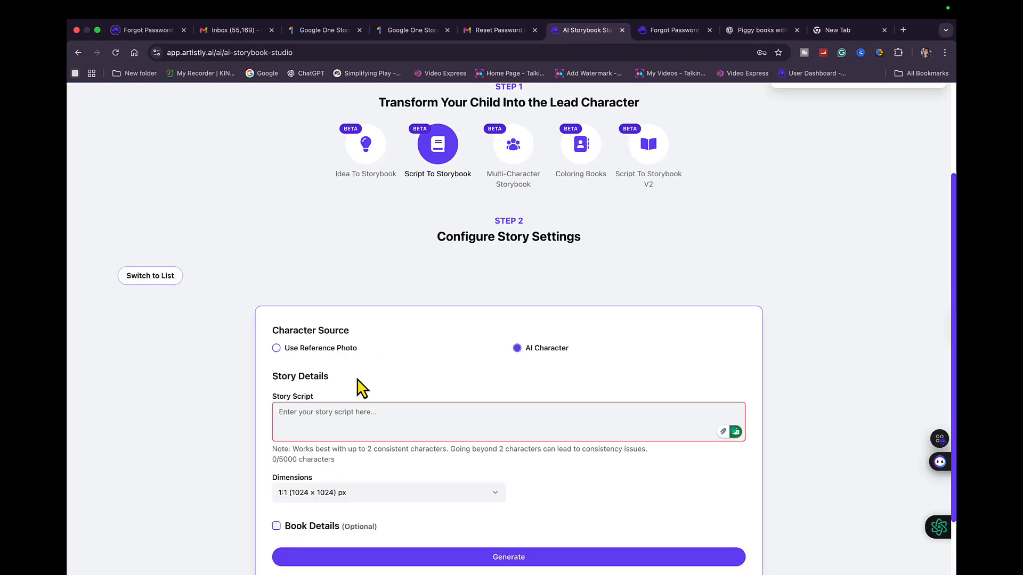
key(cmd+v)
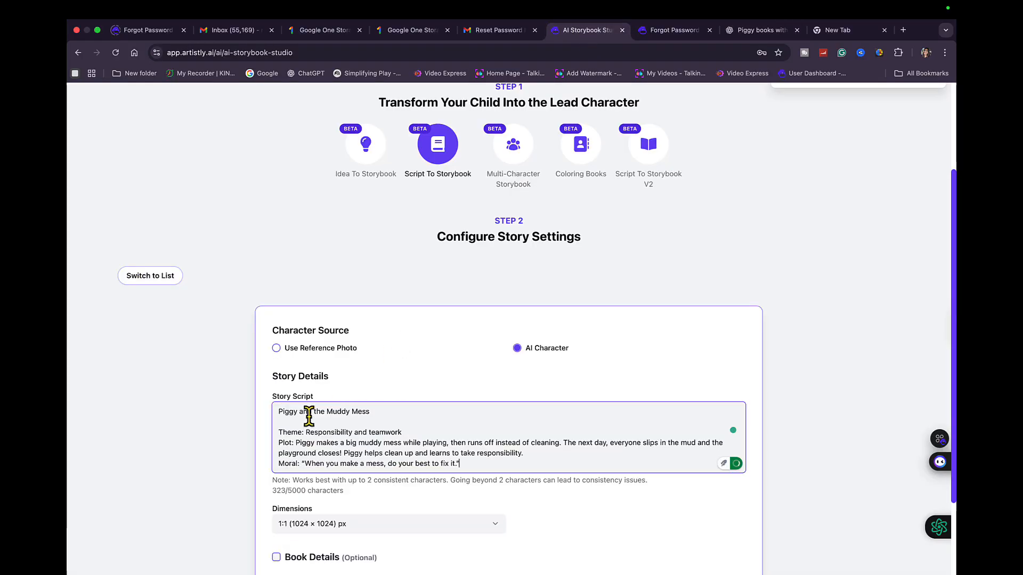
key(Tab)
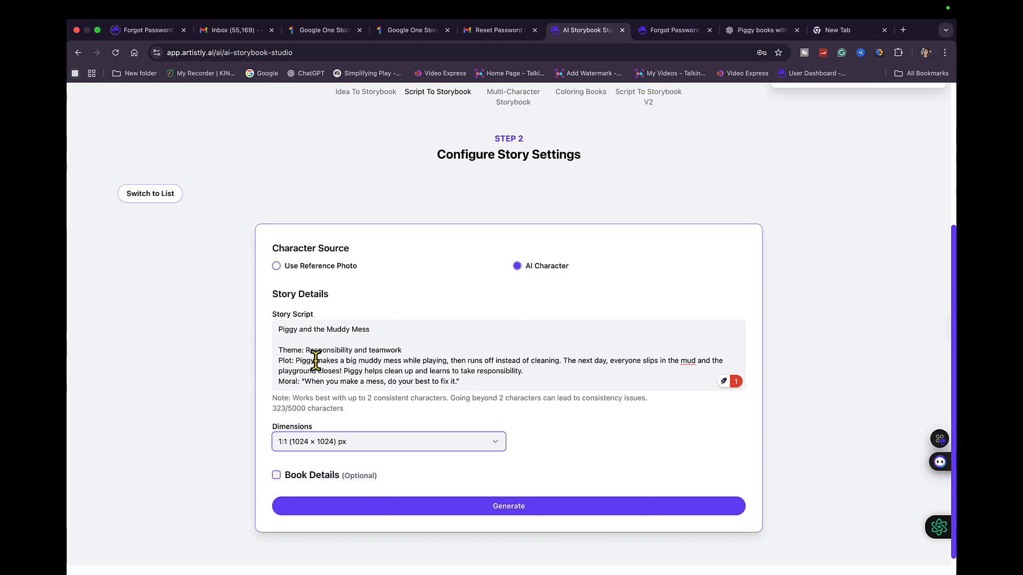
- Set the storybook dimensions to 3:4 (896 × 1152) px
scroll(350, 362, down, 1)
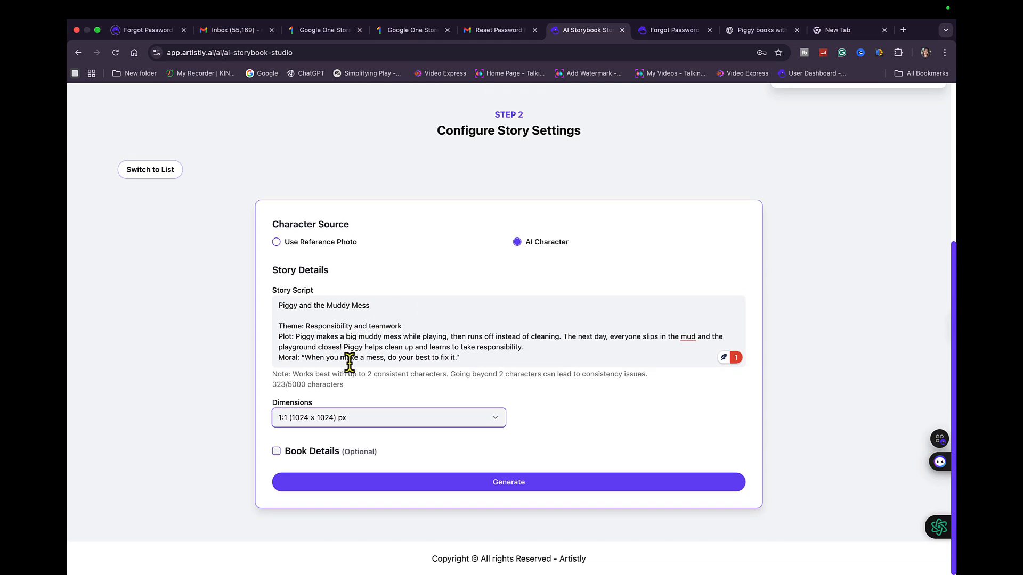
click(497, 418)
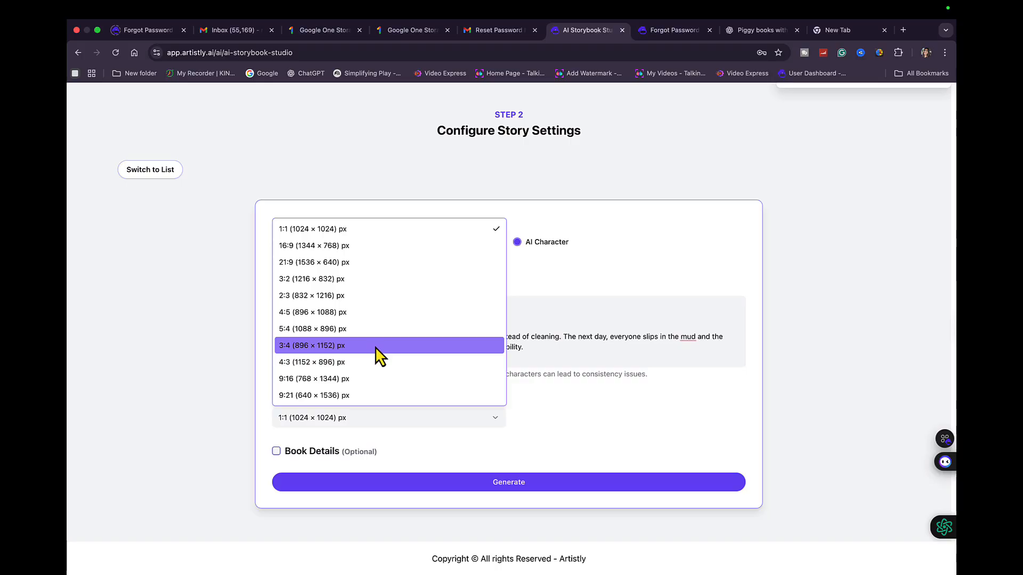
click(350, 348)
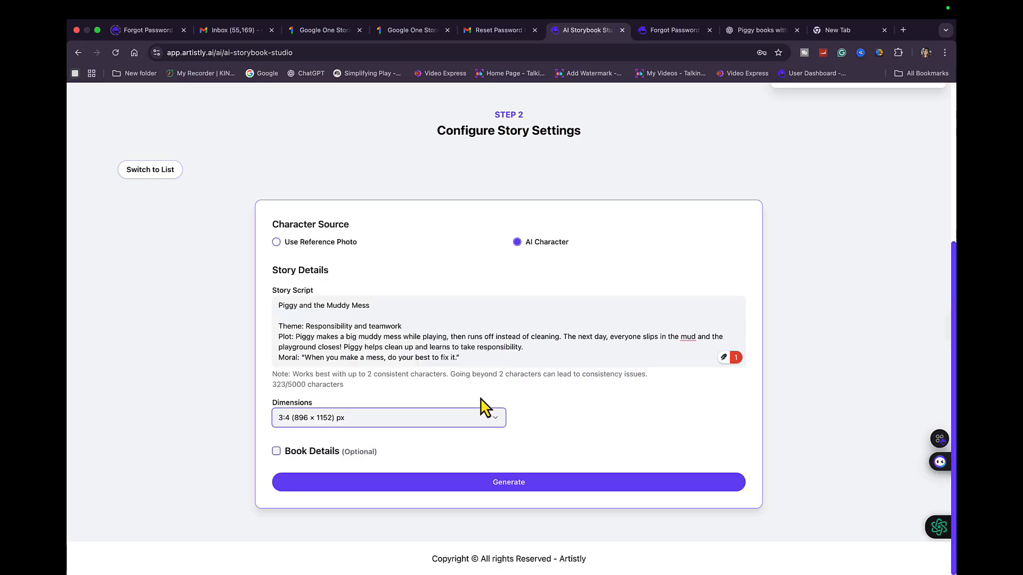
- Enable the optional book details and enter "Piggy and then Muddy Mess" as the book cover title
click(276, 452)
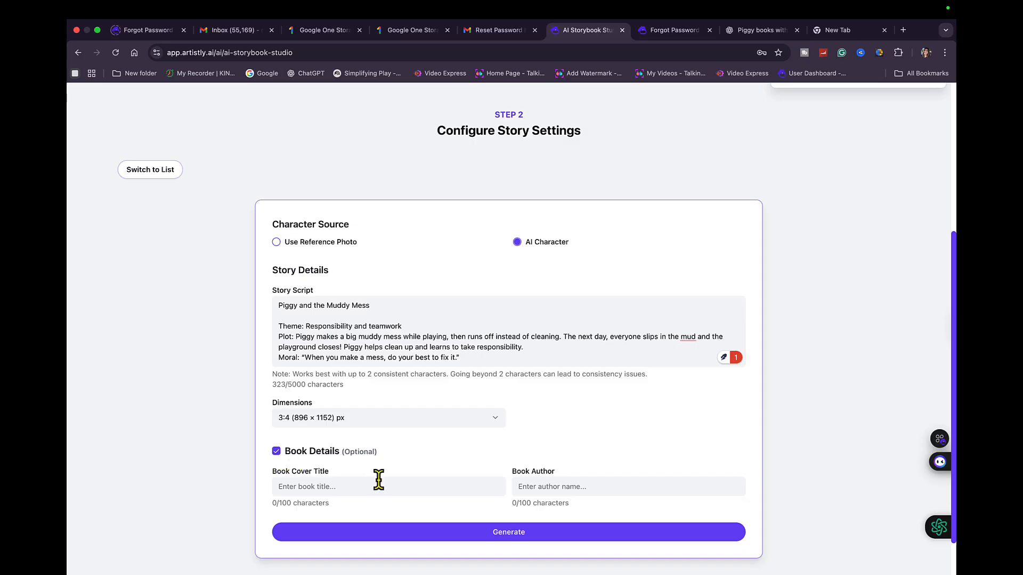
click(322, 486)
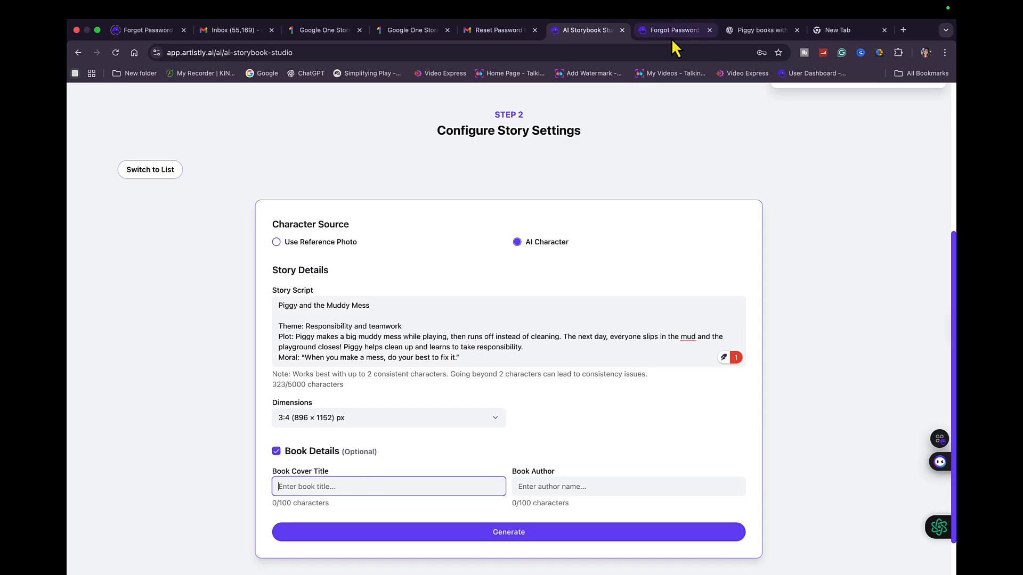
click(752, 32)
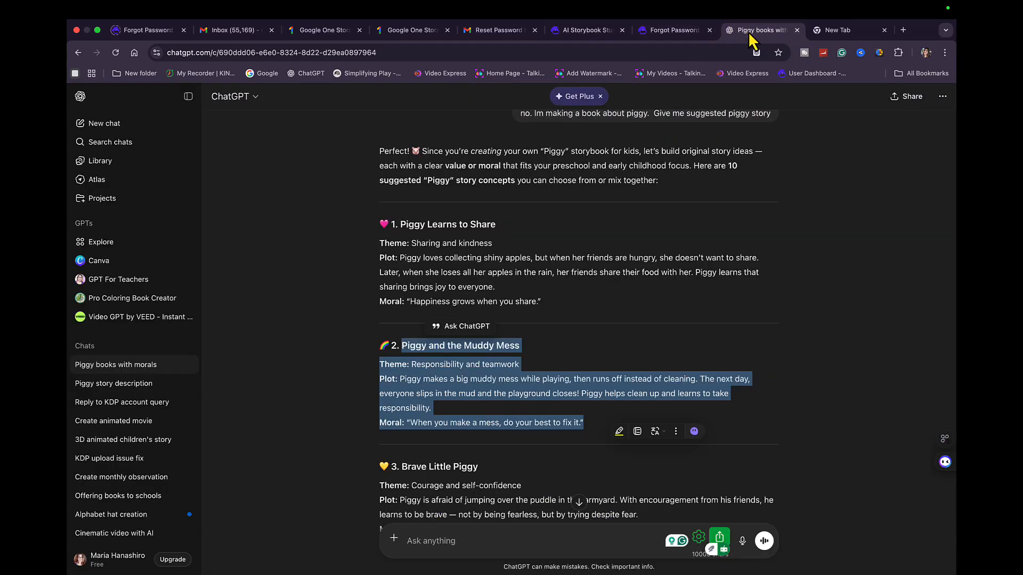
click(586, 33)
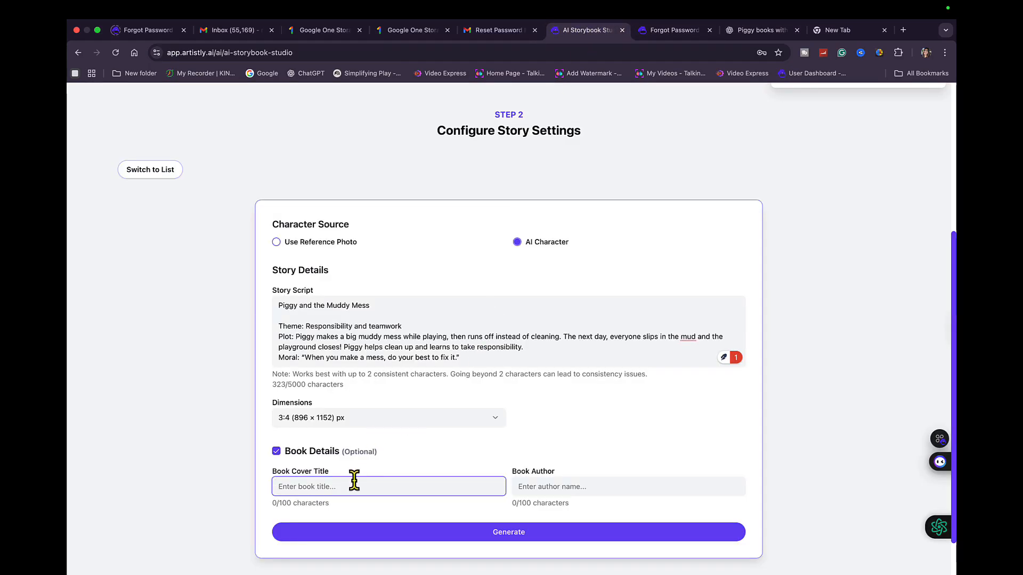
text(Piggy and then )
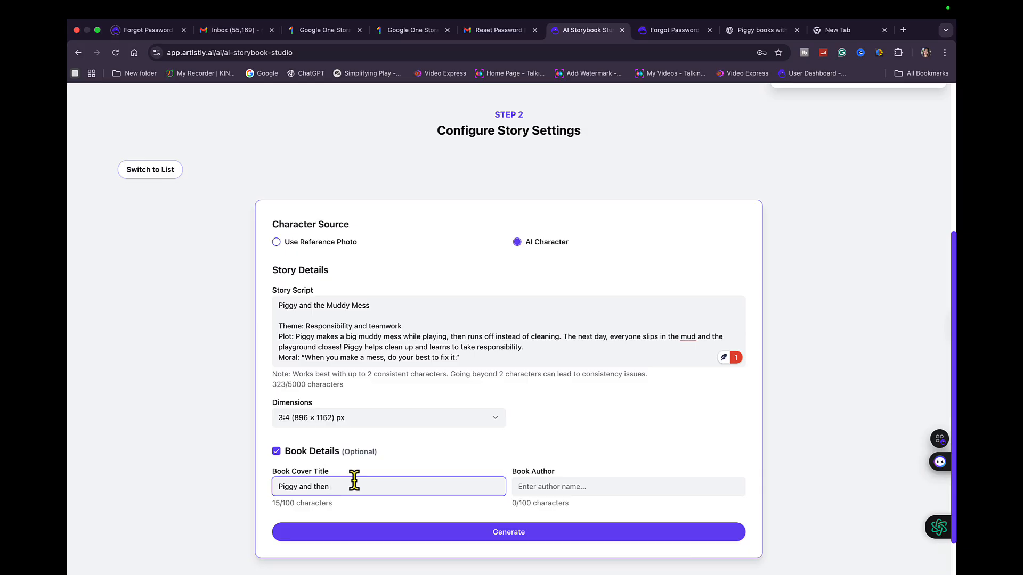
text(Miuddy Mess)
click(337, 486)
key(BackSpace)
key(BackSpace)
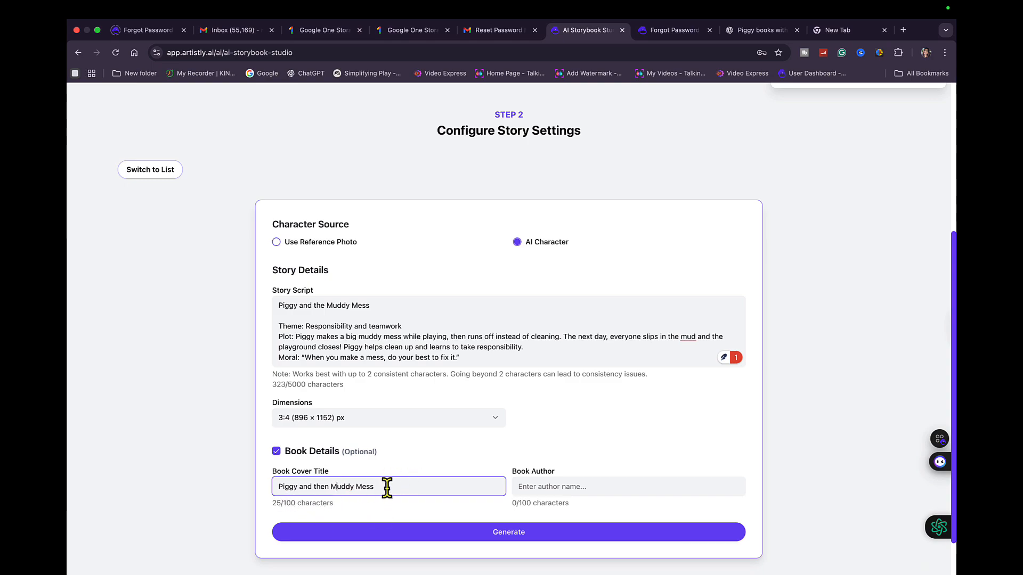
- Enter the book author's name and generate the storybook
click(570, 482)
text(Ma)
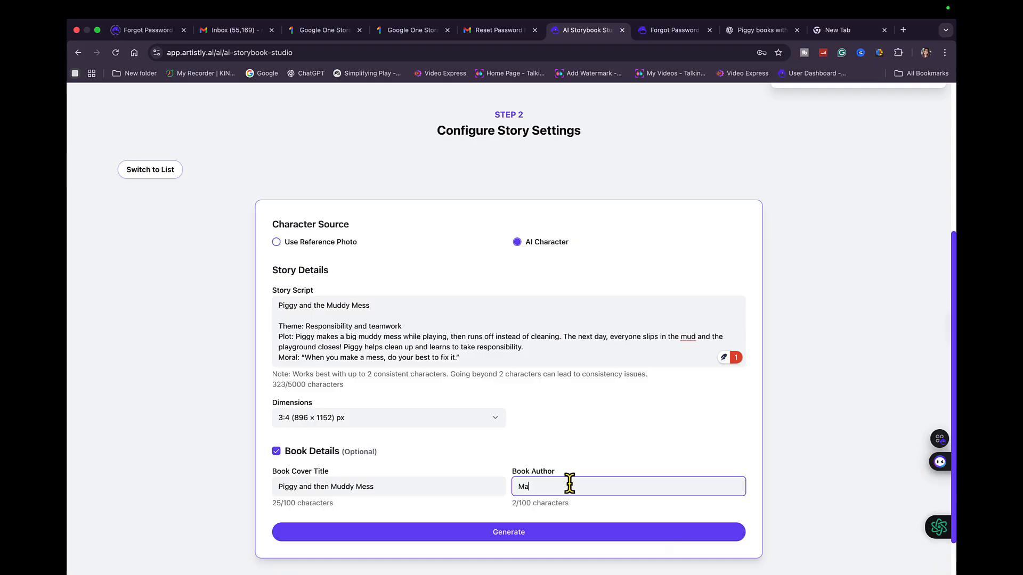
text(ria Abrenica)
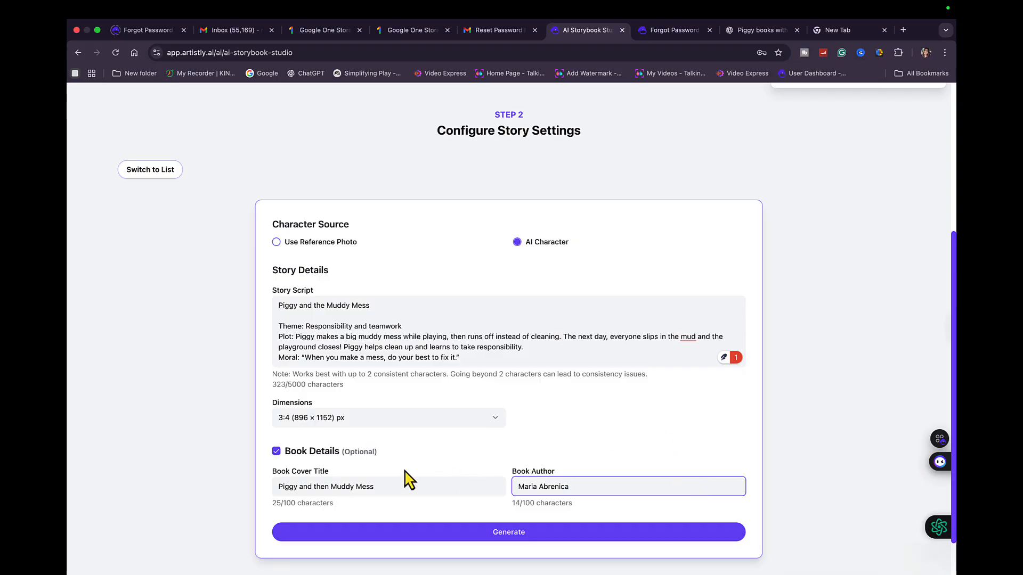
key(Return)
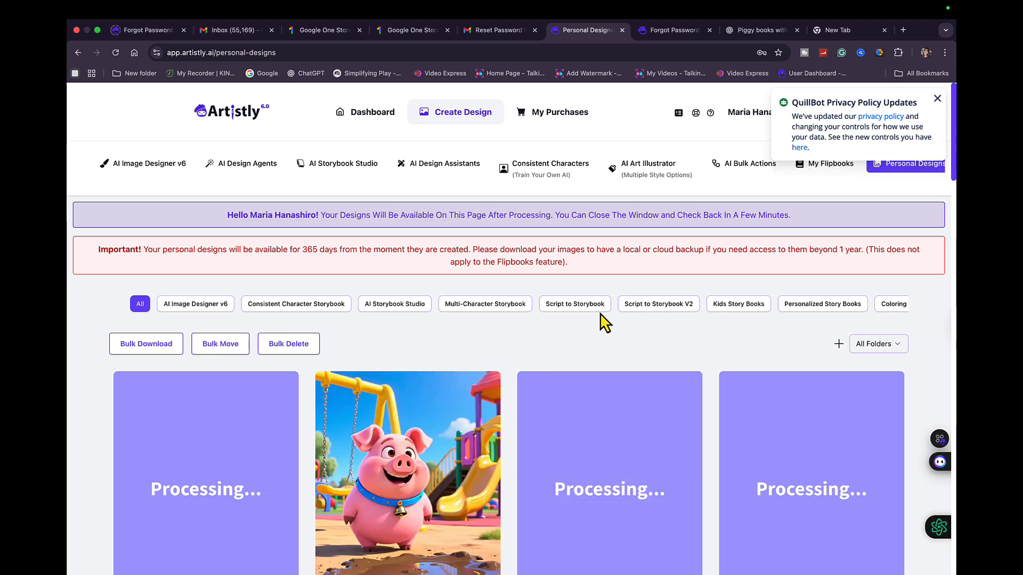
- Dismiss the QuillBot notice and review the generated storybook pages, including the details of the page where Piggy scrubs the red slide
click(937, 99)
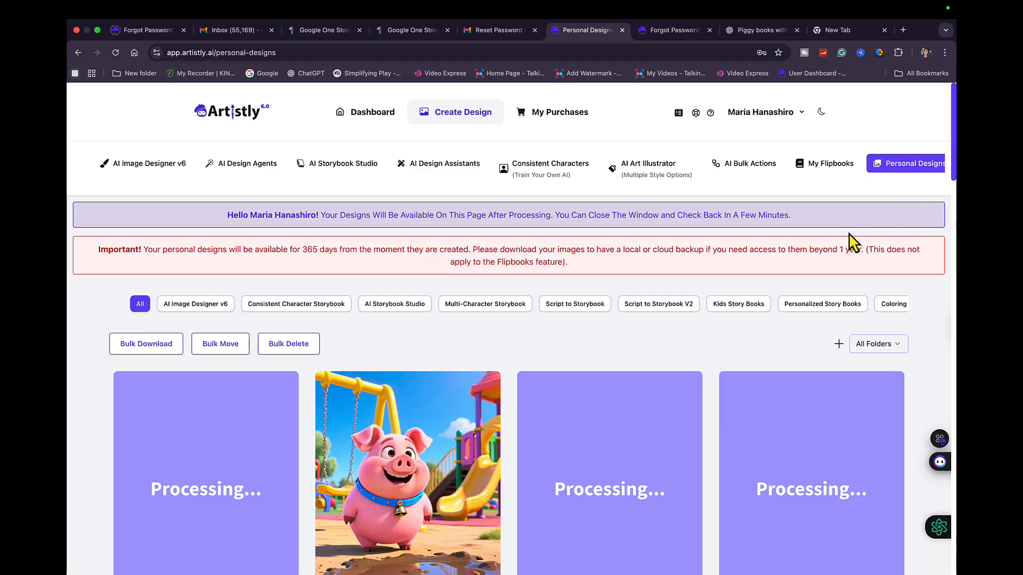
scroll(629, 349, down, 3)
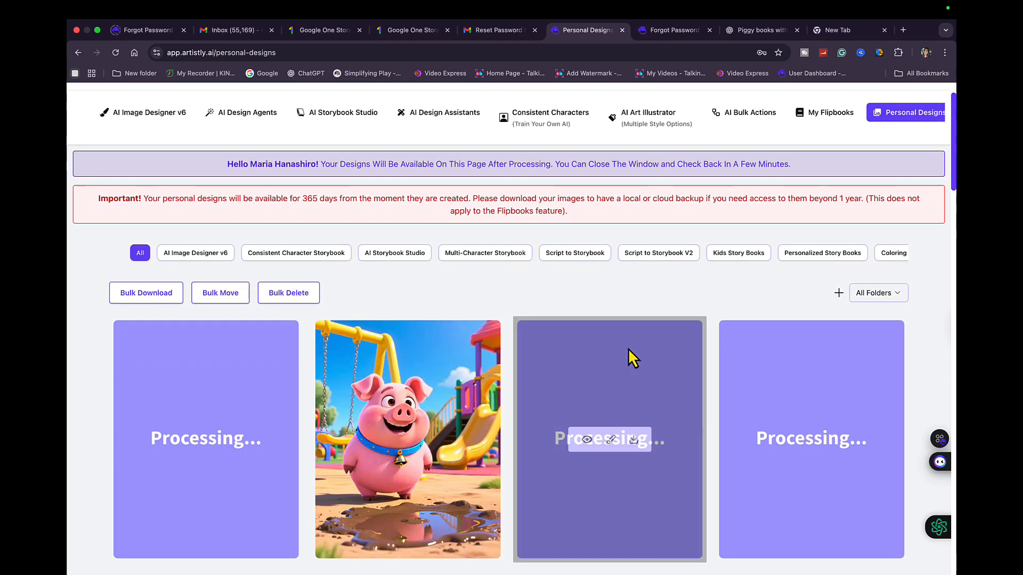
scroll(632, 357, down, 15)
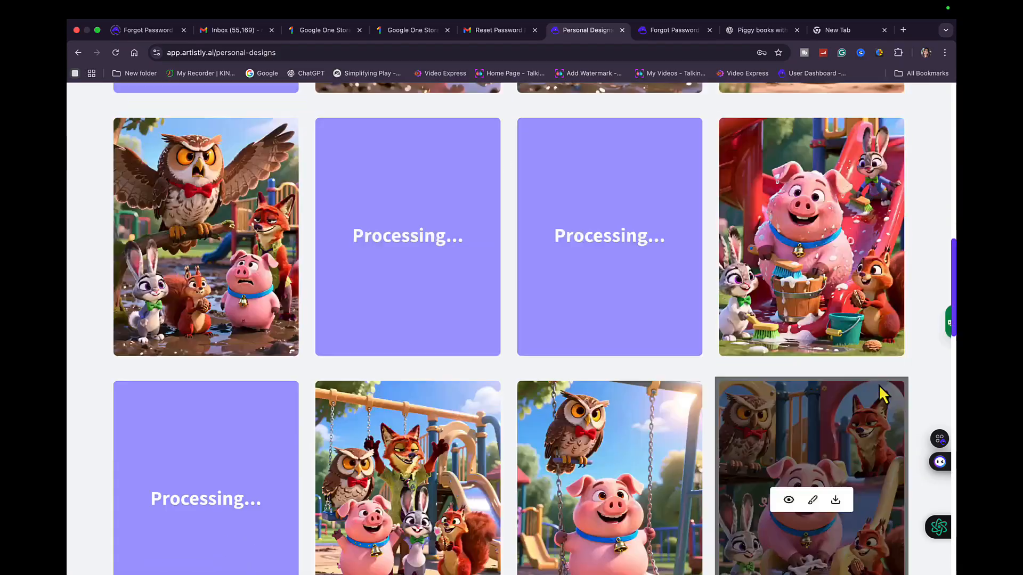
scroll(811, 373, up, 2)
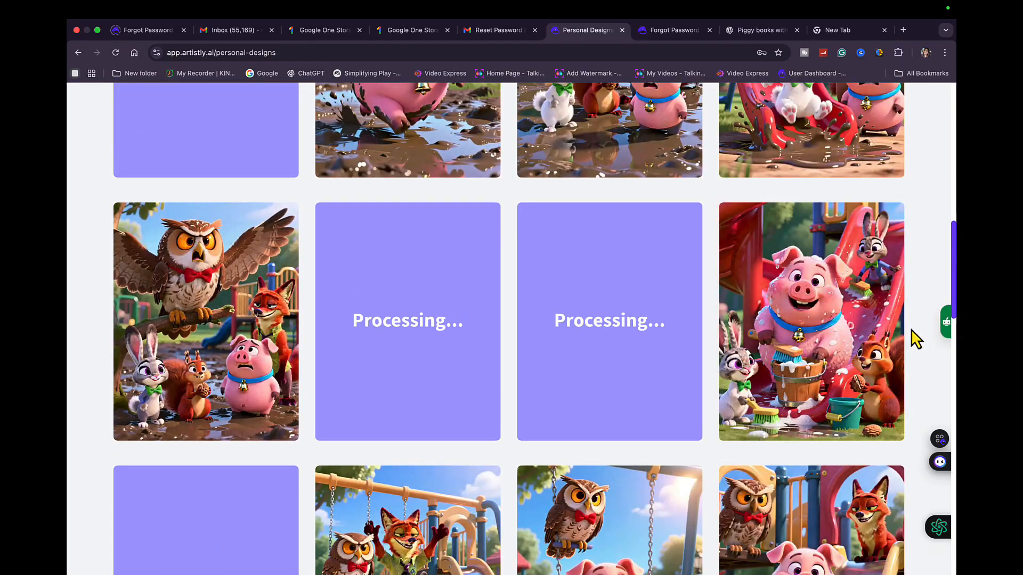
click(789, 322)
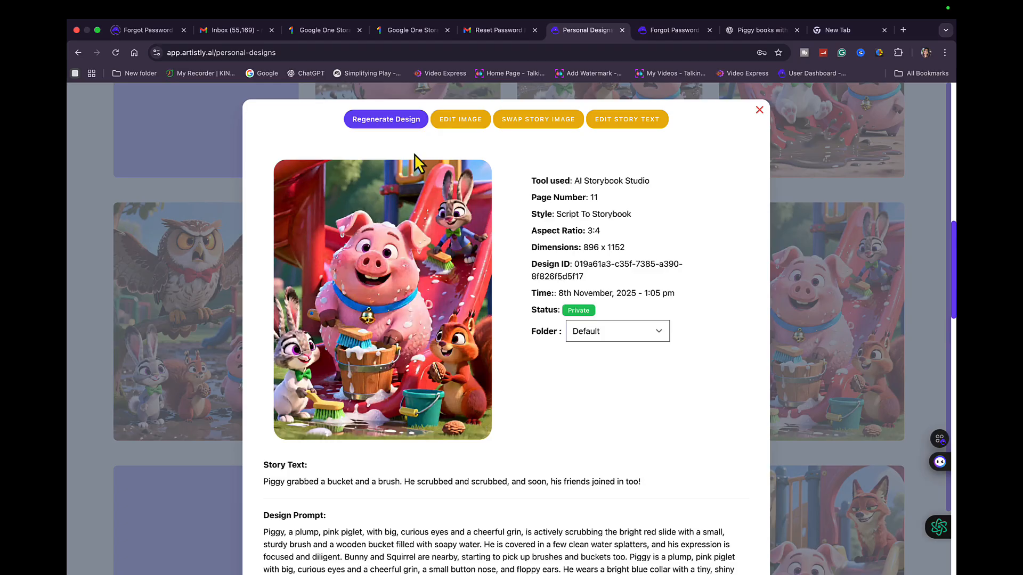
click(759, 110)
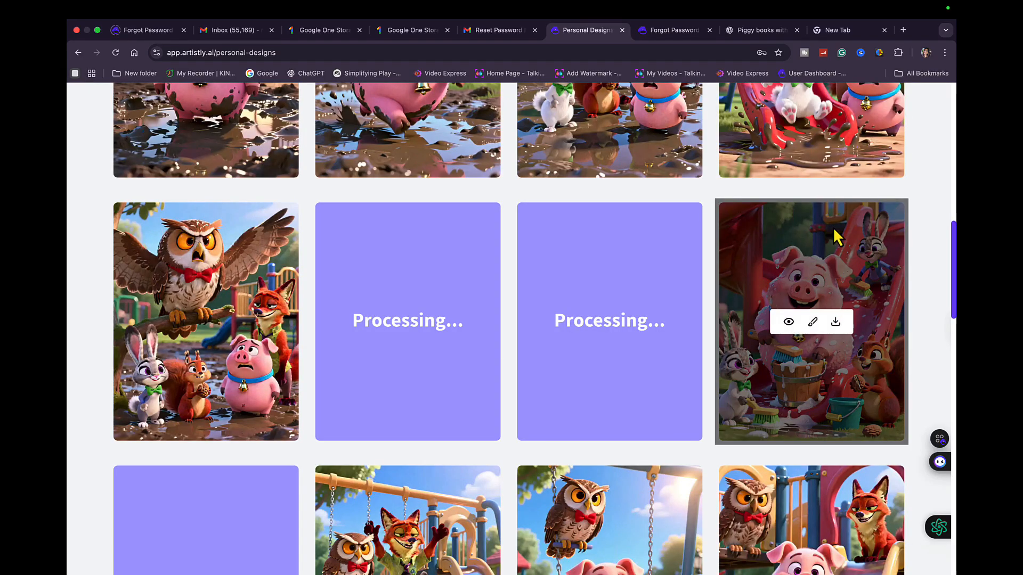
scroll(922, 208, up, 4)
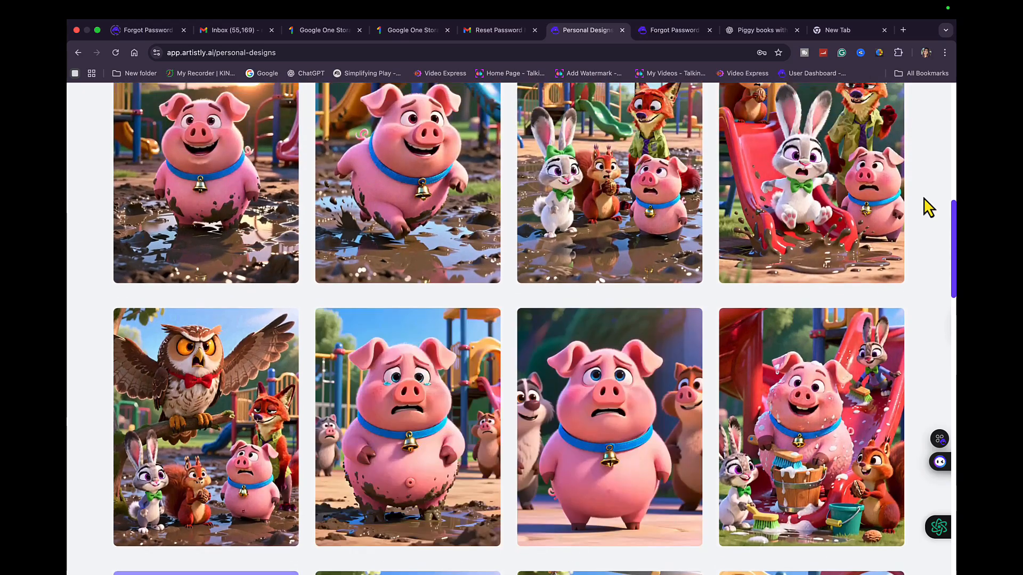
- Look over the complete set of Piggy and the Muddy Mess images, from the cover to the final playground scenes
scroll(925, 201, down, 2)
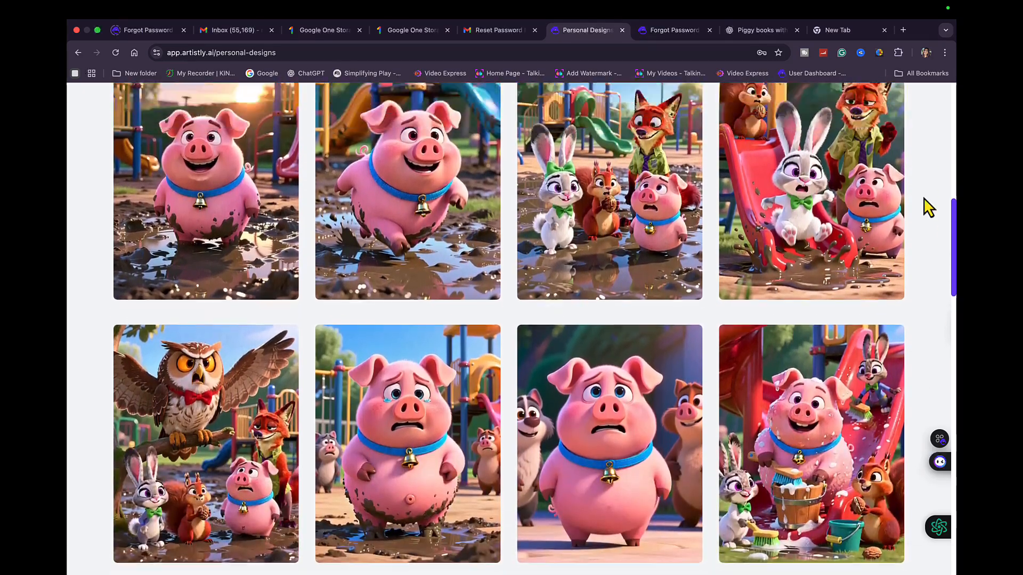
scroll(925, 202, up, 5)
scroll(928, 208, up, 5)
scroll(928, 207, down, 10)
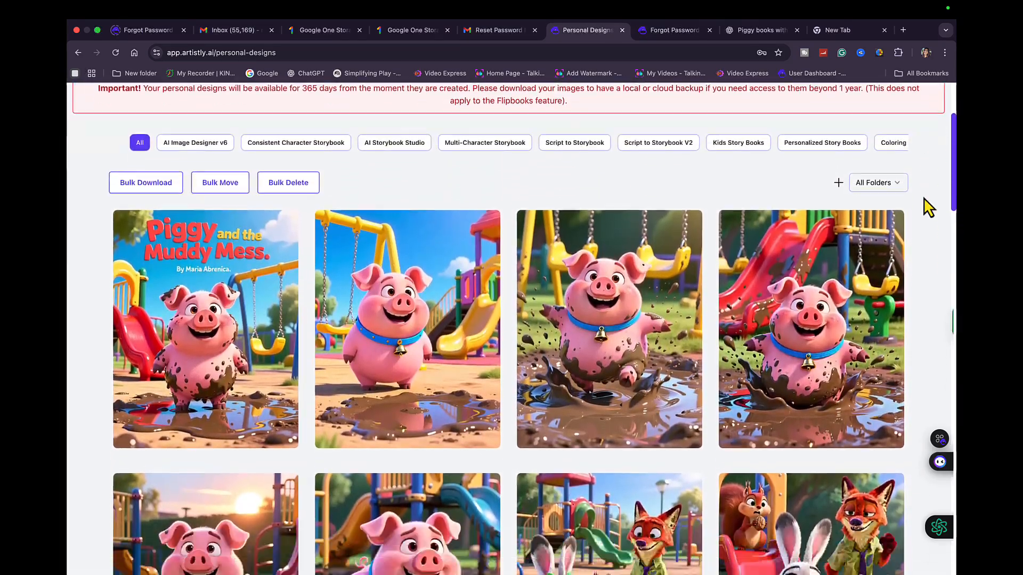
scroll(928, 208, down, 8)
scroll(929, 208, up, 6)
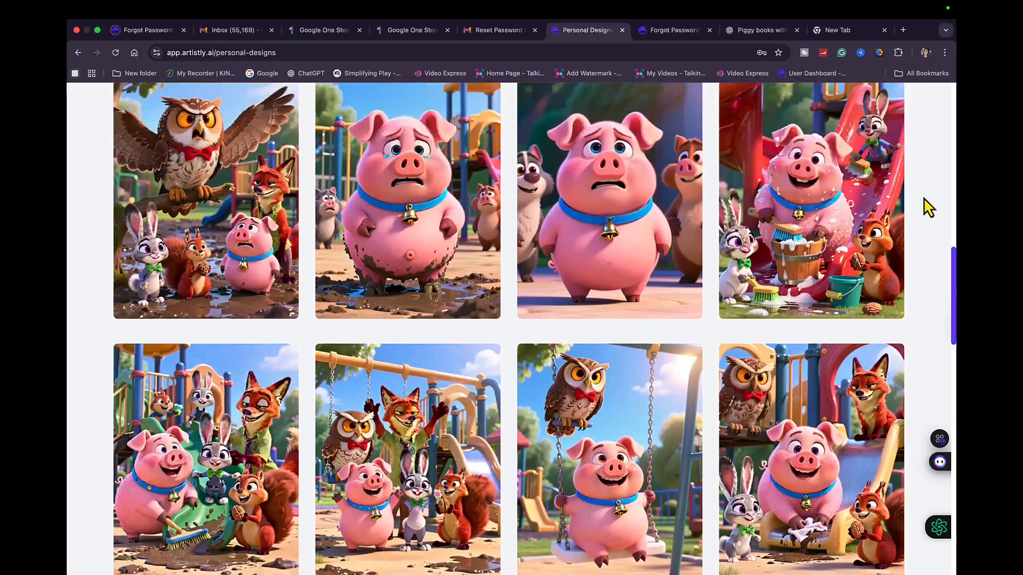
scroll(928, 208, up, 3)
scroll(929, 208, up, 3)
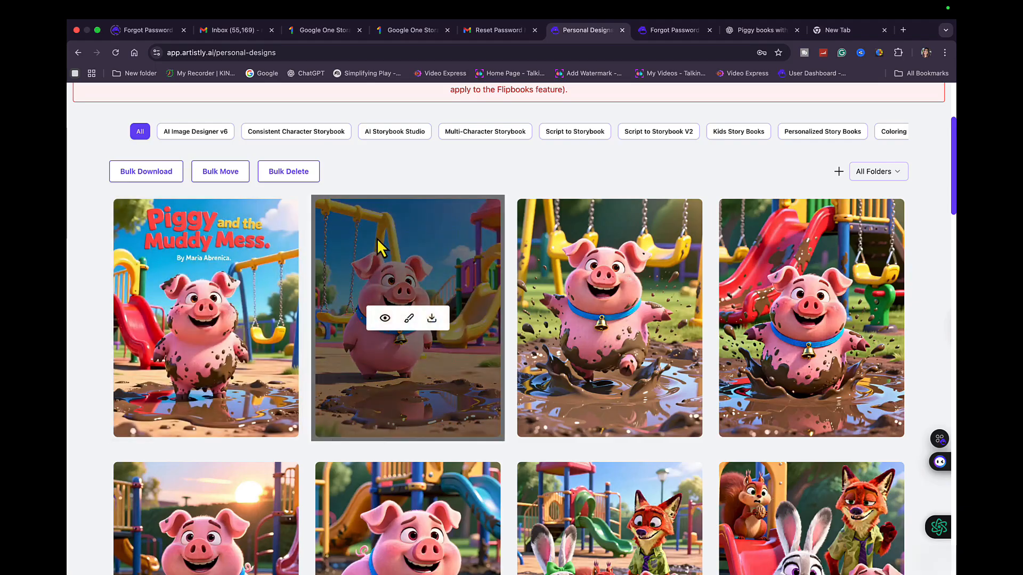
scroll(435, 192, up, 1)
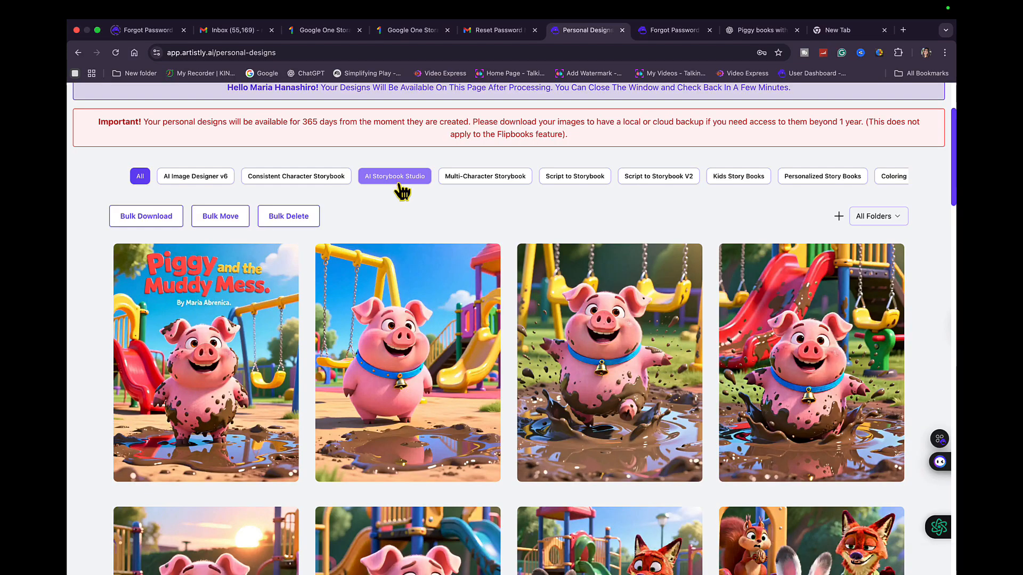
scroll(381, 213, up, 2)
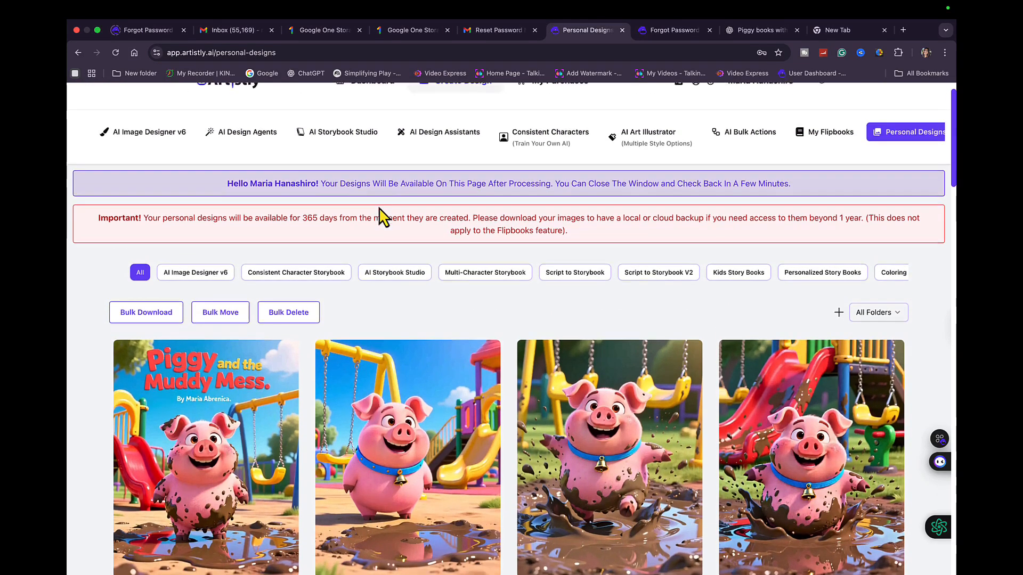
- Filter the personal designs to AI Storybook Studio and start creating a flipbook from them
mouse_move(387, 376)
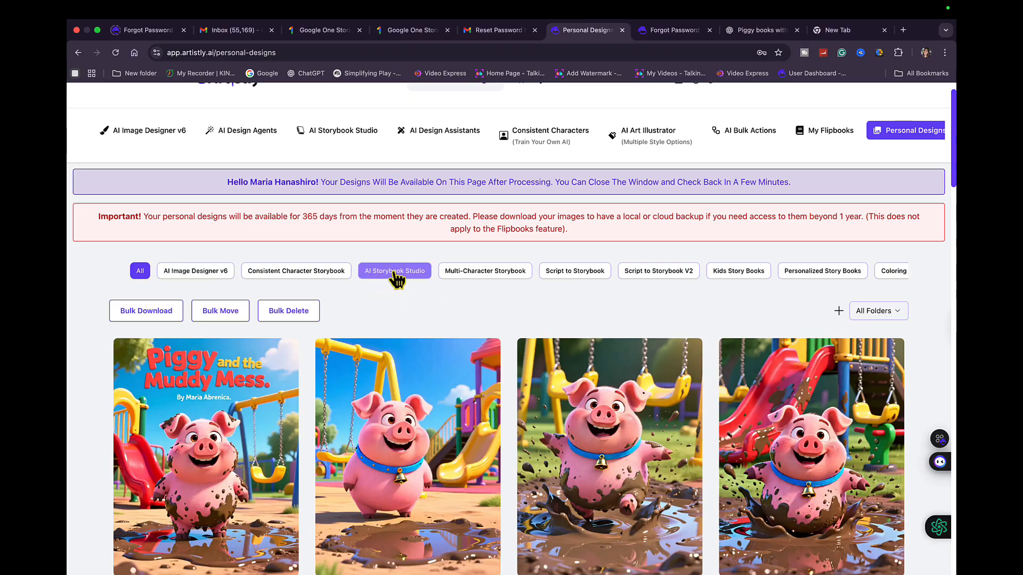
click(397, 276)
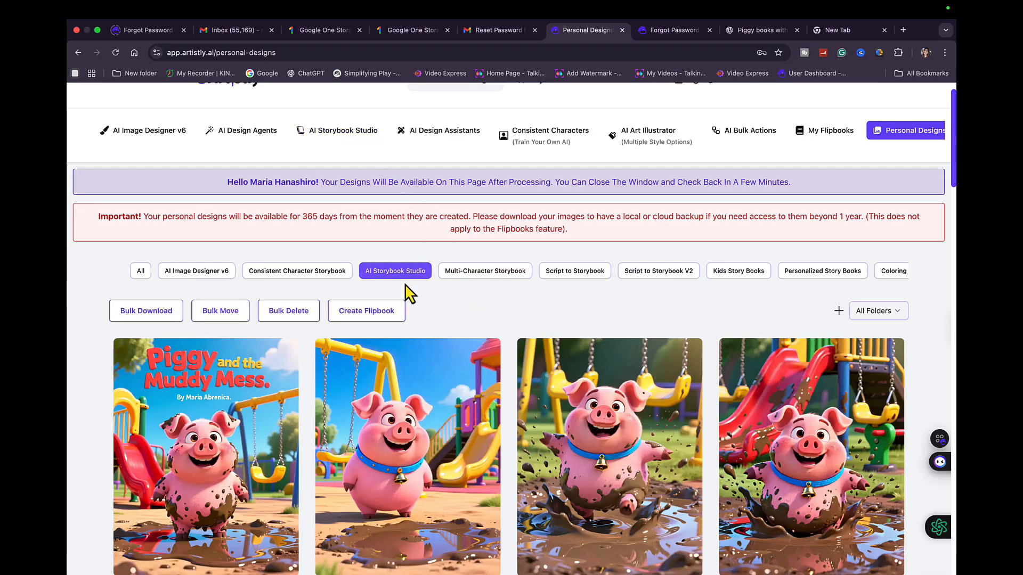
scroll(467, 372, down, 2)
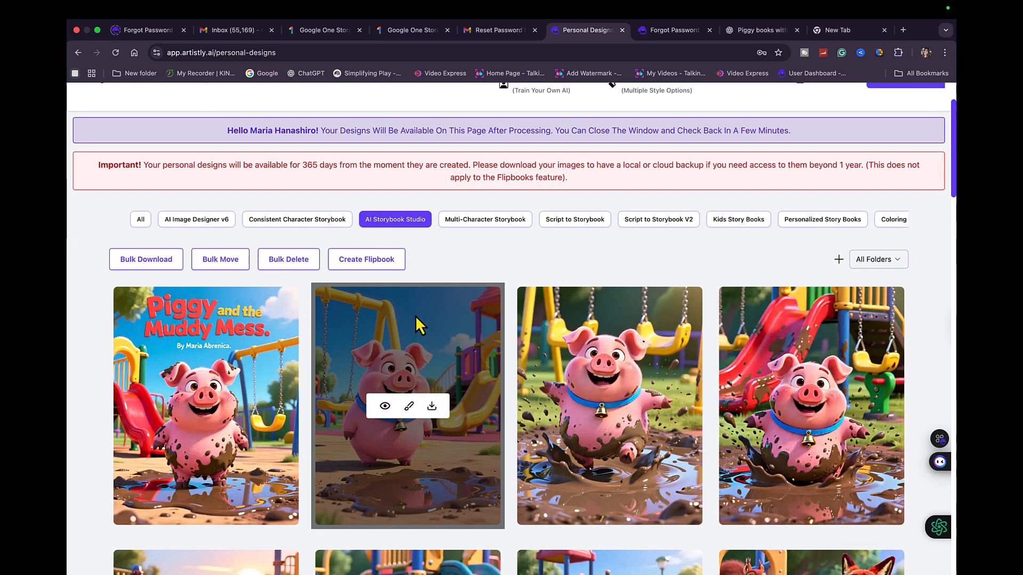
click(388, 261)
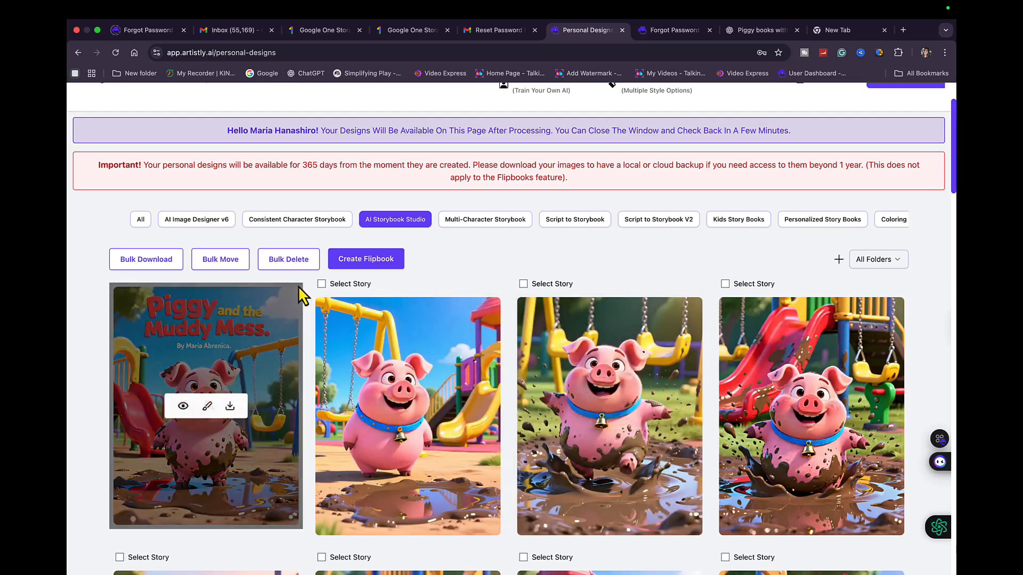
- Select all the Piggy and the Muddy Mess story pages and open the flipbook settings for them
click(321, 283)
scroll(414, 348, down, 1)
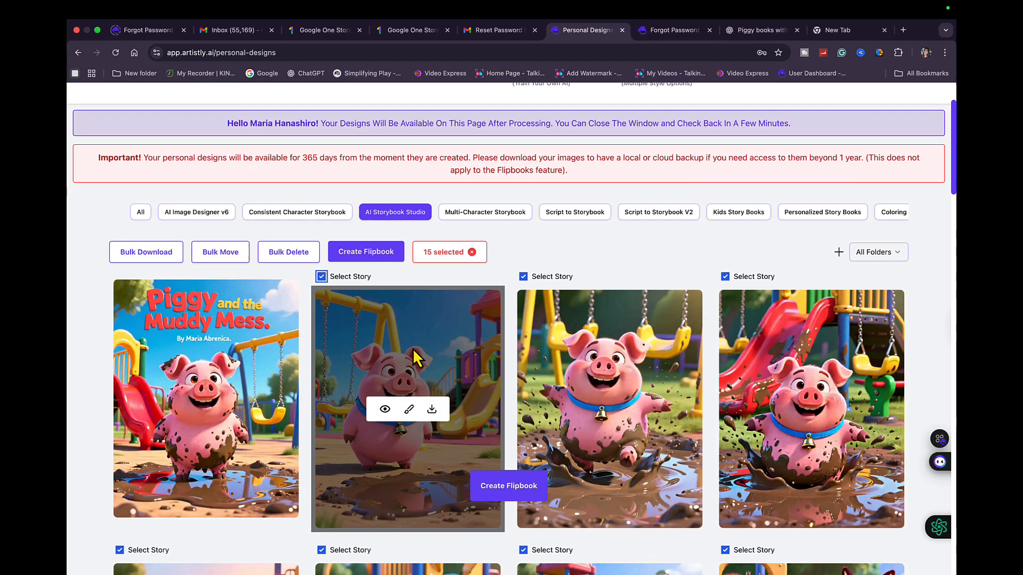
scroll(413, 348, down, 6)
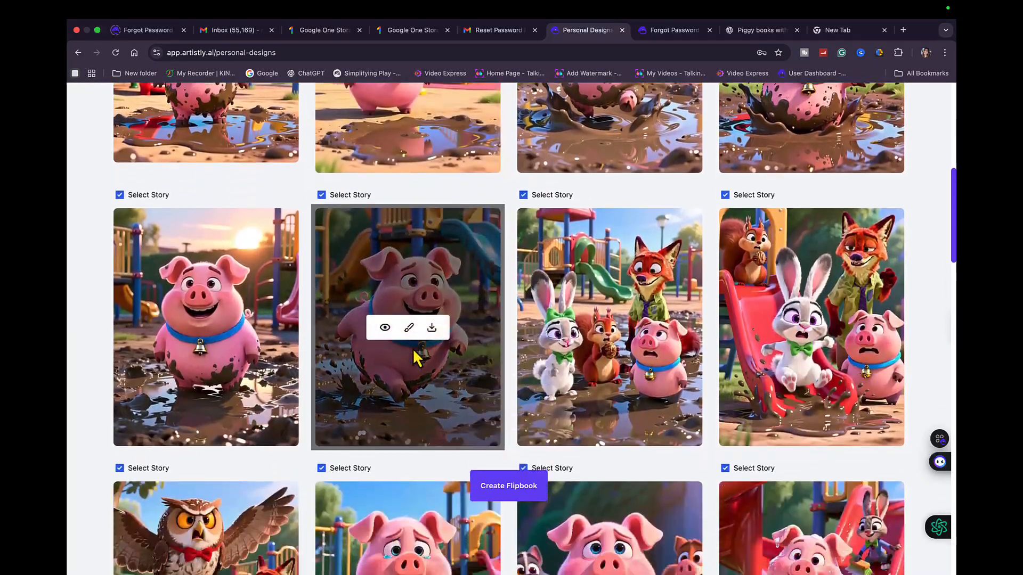
scroll(413, 358, down, 4)
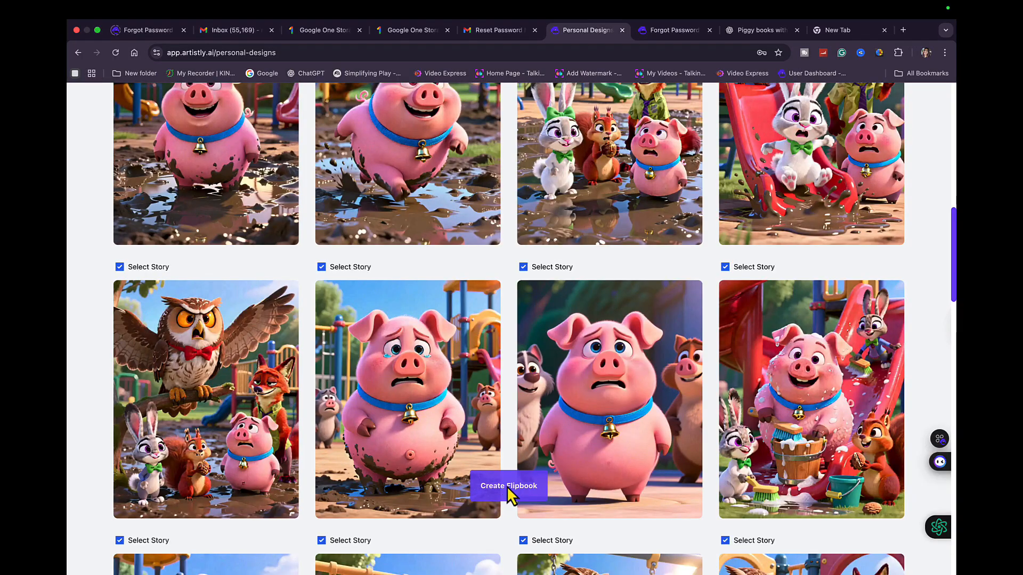
click(506, 486)
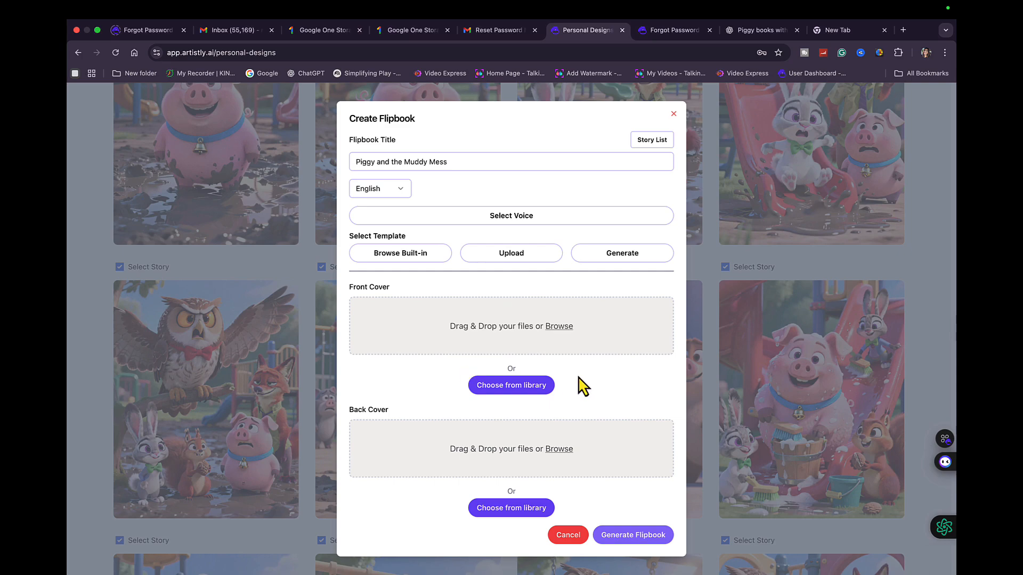
- Choose English as the flipbook language and select the narration voice named after the book's author
click(402, 192)
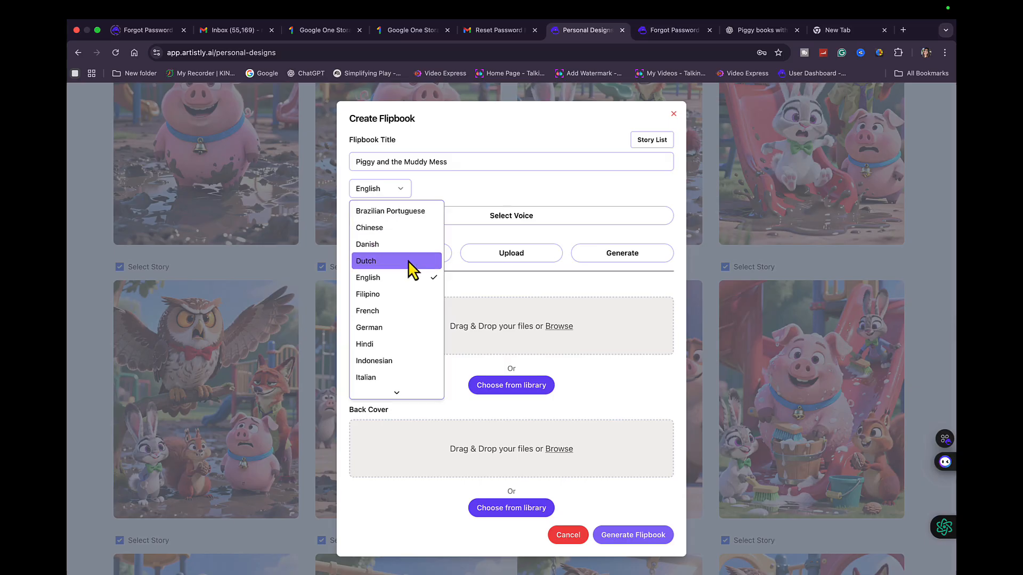
click(386, 277)
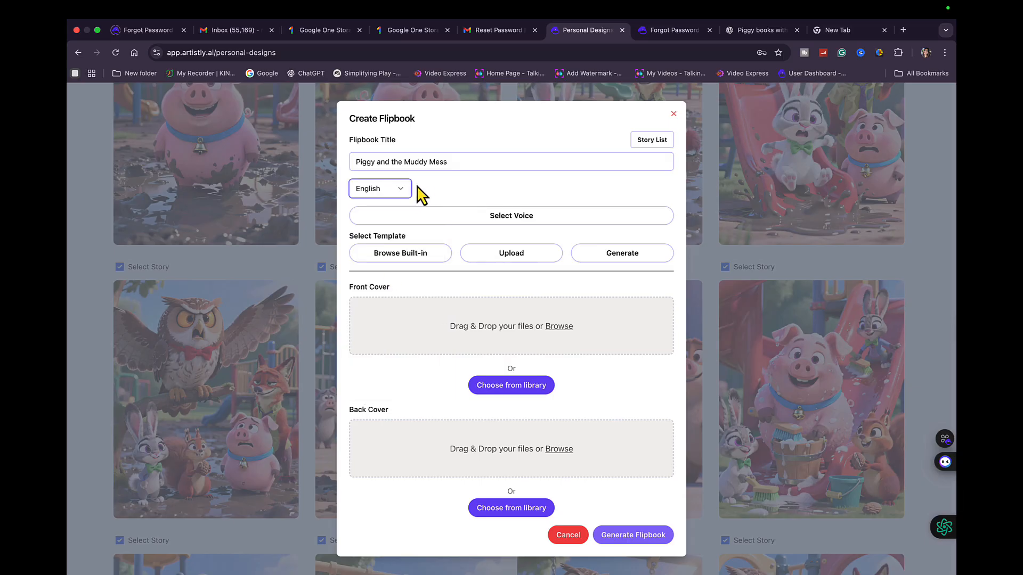
click(527, 219)
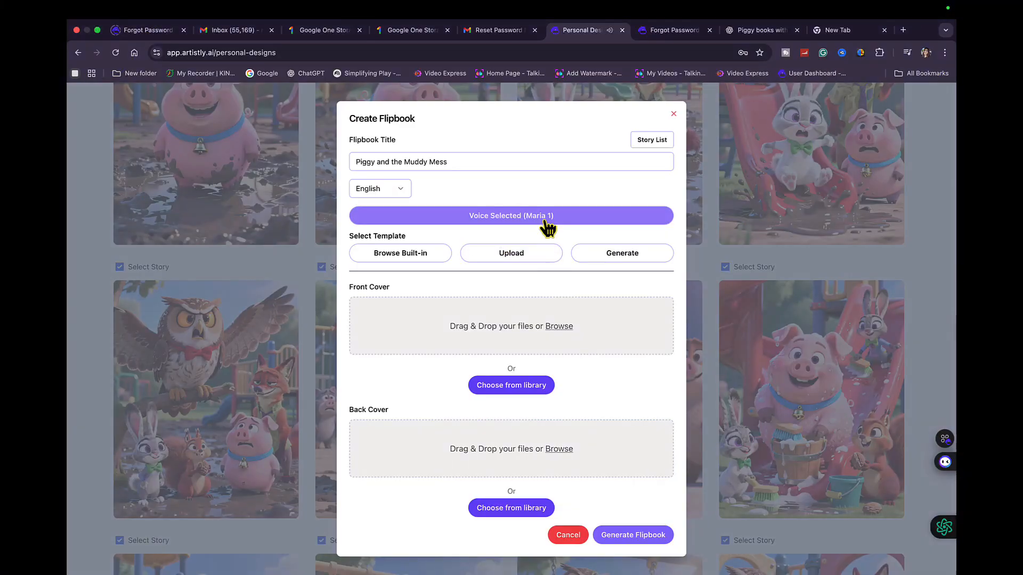
- Browse the built-in page templates and choose the light blue one bordered with cartoon children
click(429, 256)
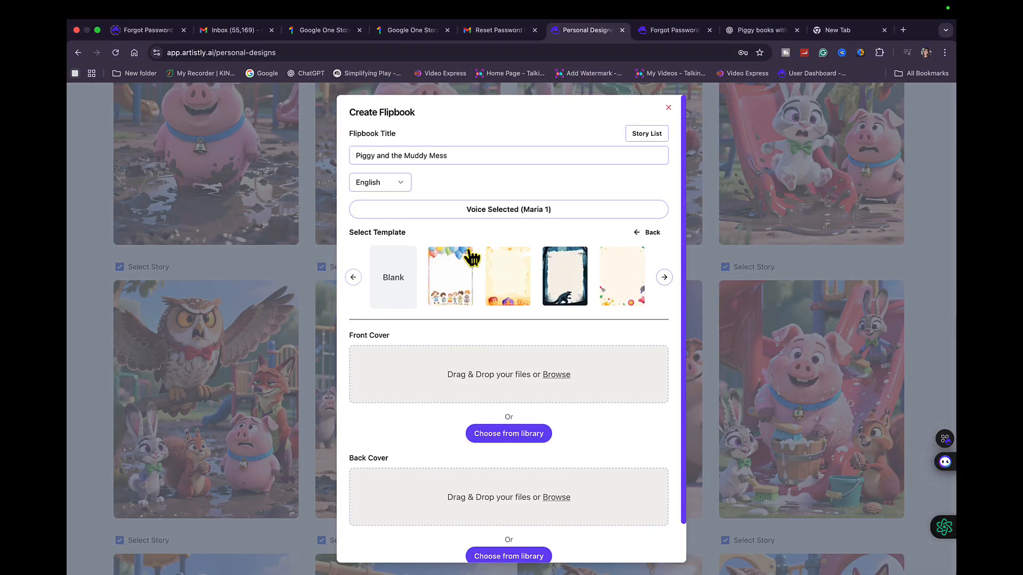
click(665, 278)
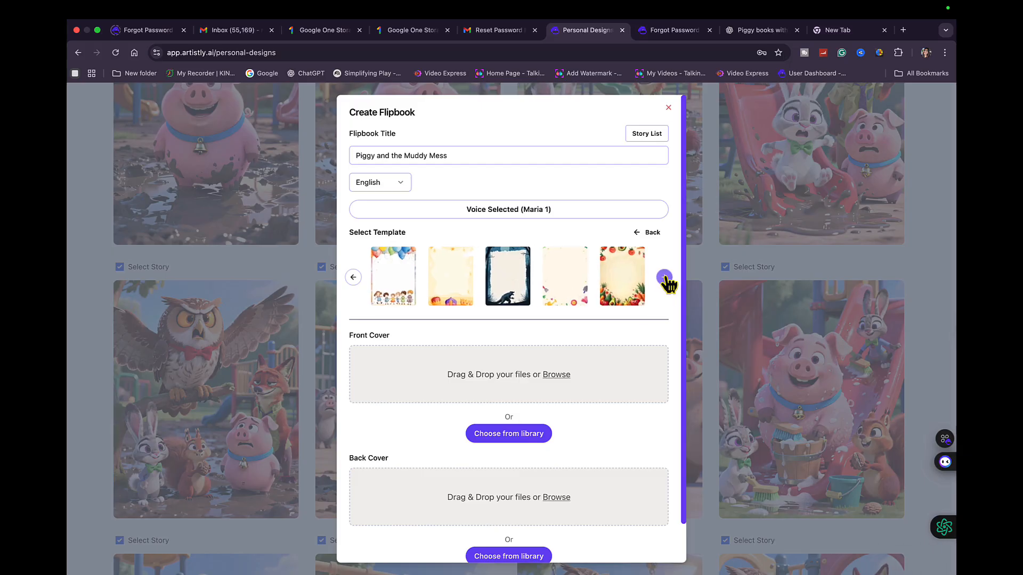
click(664, 277)
click(664, 278)
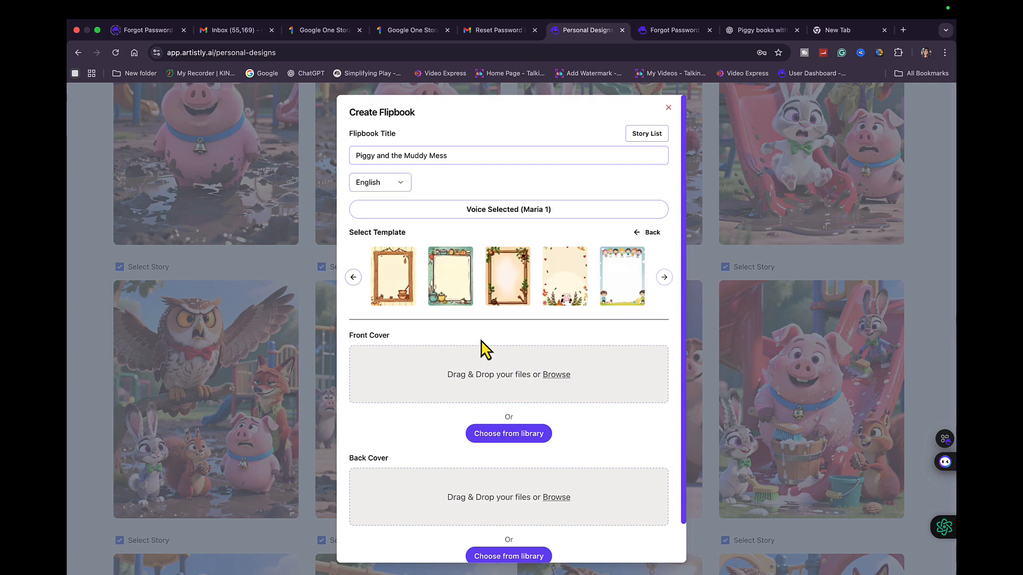
click(622, 277)
- Set the Piggy and the Muddy Mess cover image from the library as the front cover, and check the library for a back cover
click(520, 435)
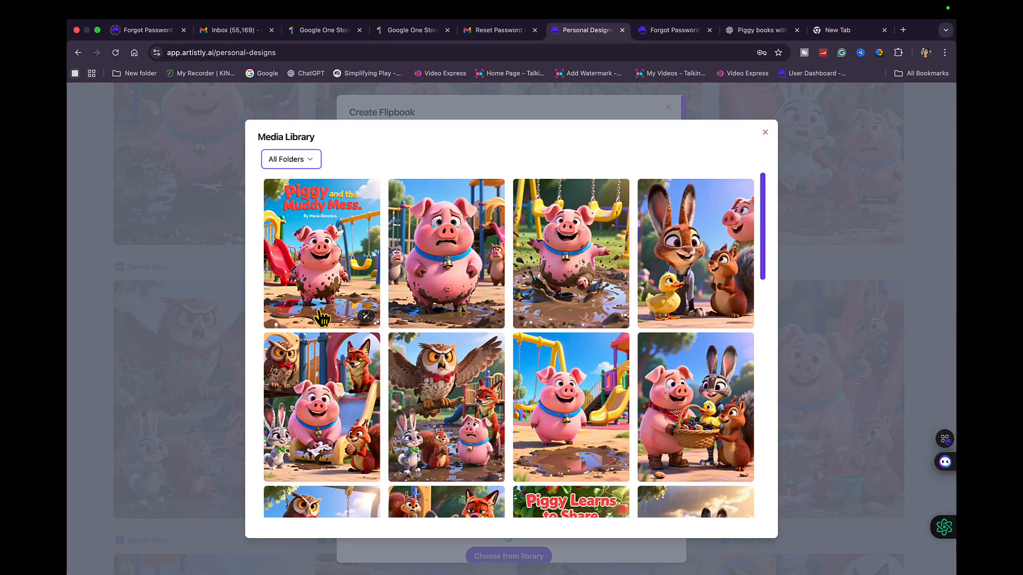
click(335, 238)
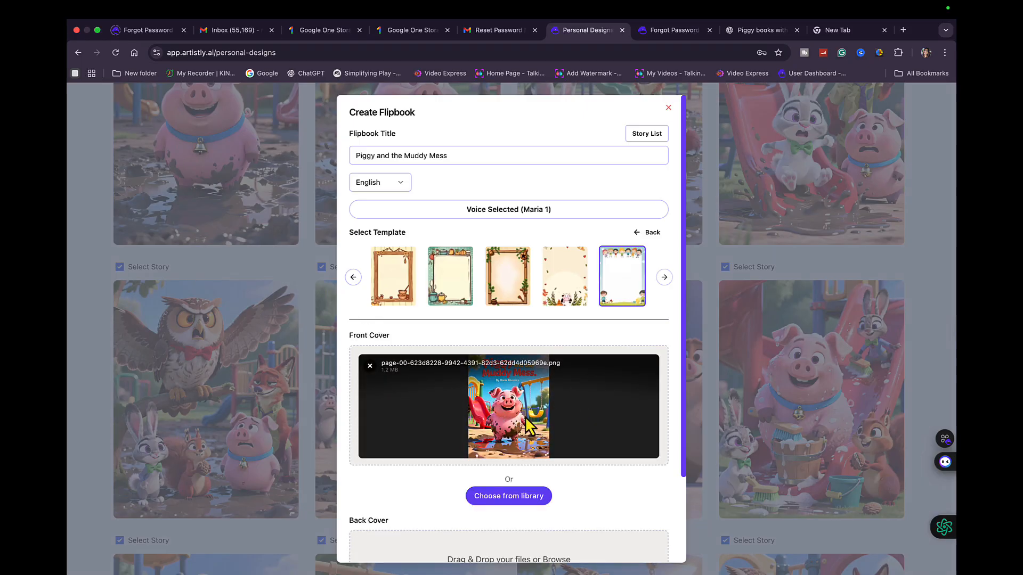
scroll(529, 425, down, 4)
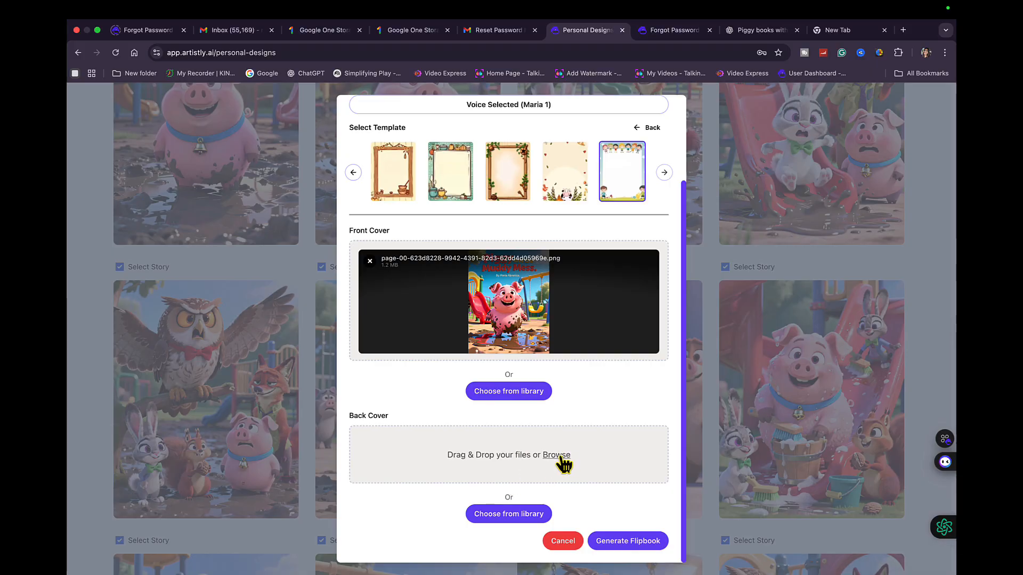
click(516, 514)
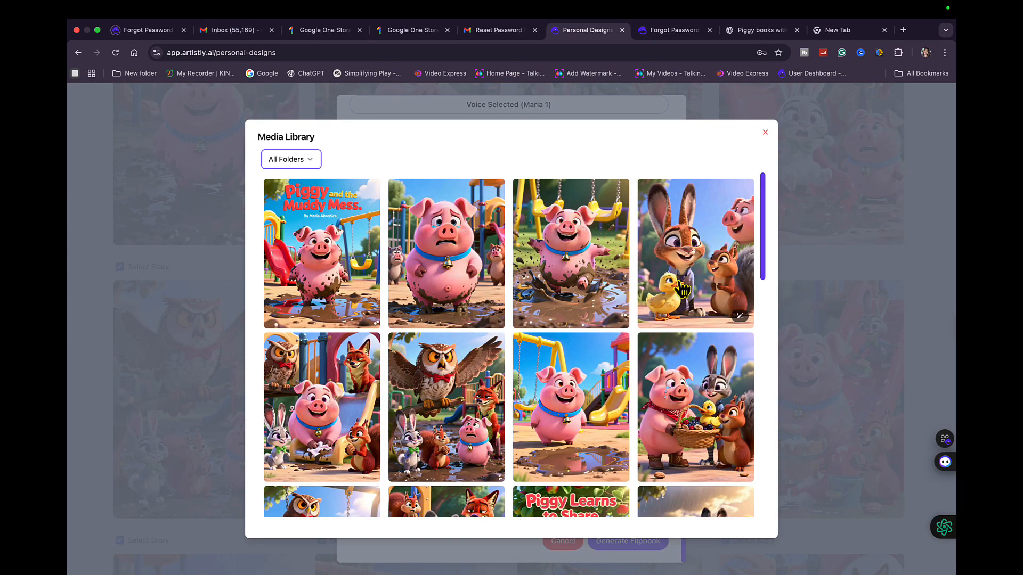
click(765, 132)
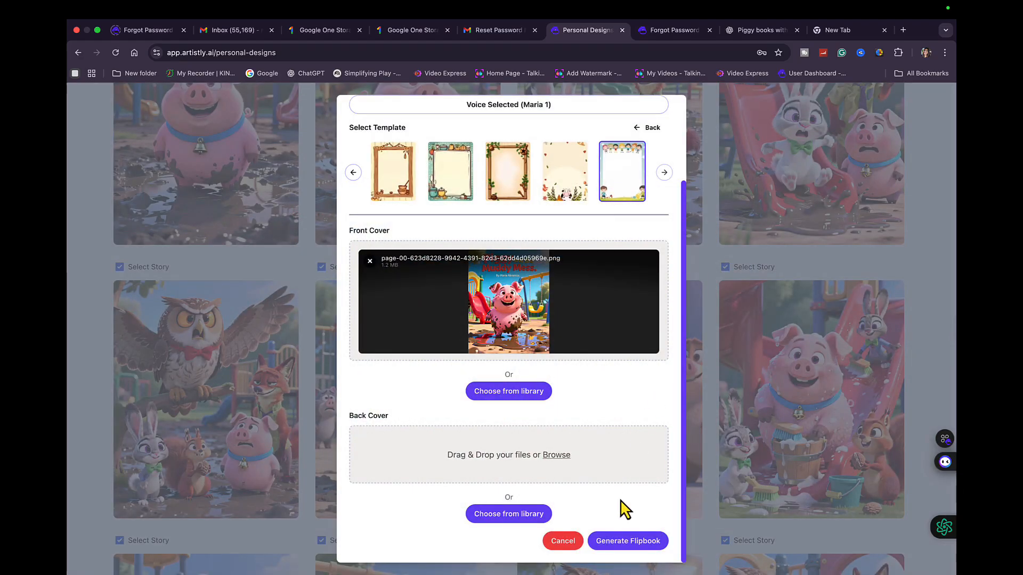
- Generate the Piggy and the Muddy Mess flipbook and convert it to a video
click(626, 542)
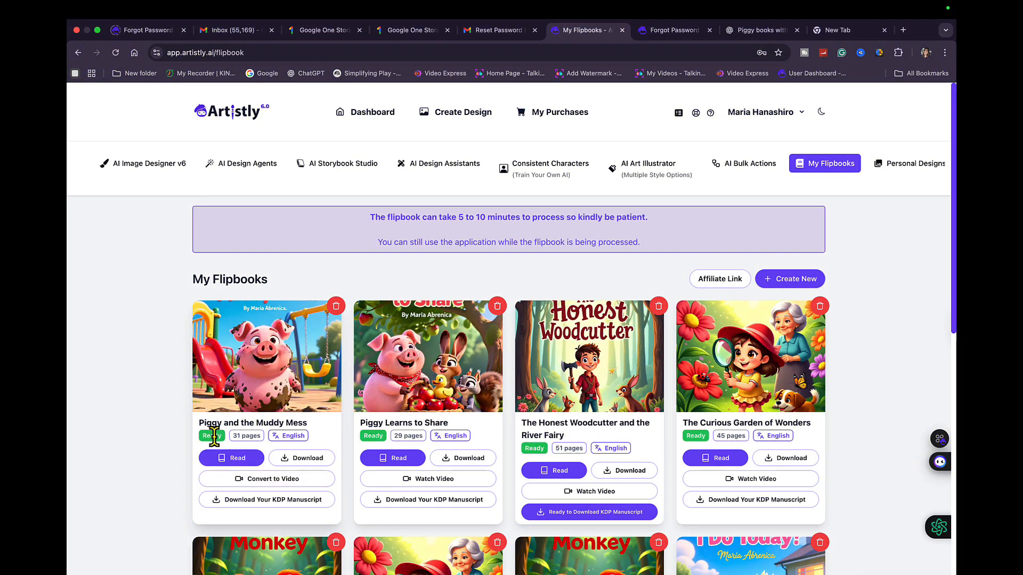
click(282, 481)
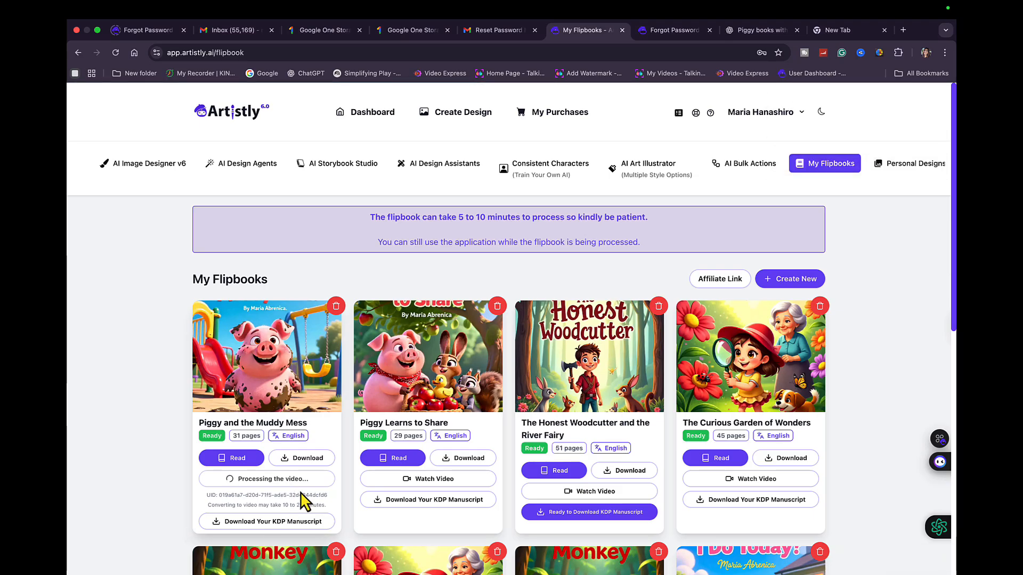
- Read the Piggy and the Muddy Mess flipbook with automatic page turning and narration, examine its page thumbnails through the end, and close it
click(238, 459)
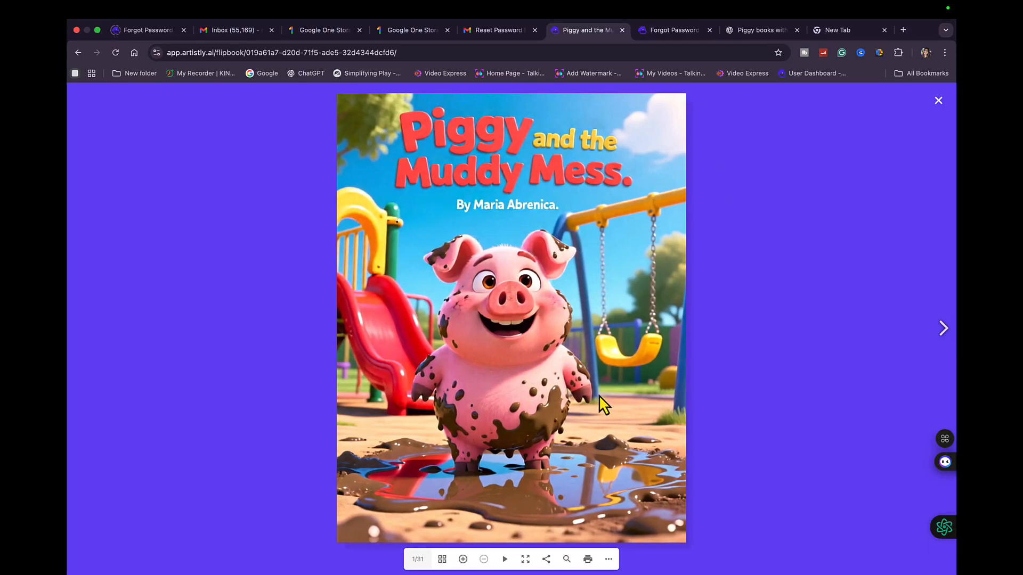
click(505, 559)
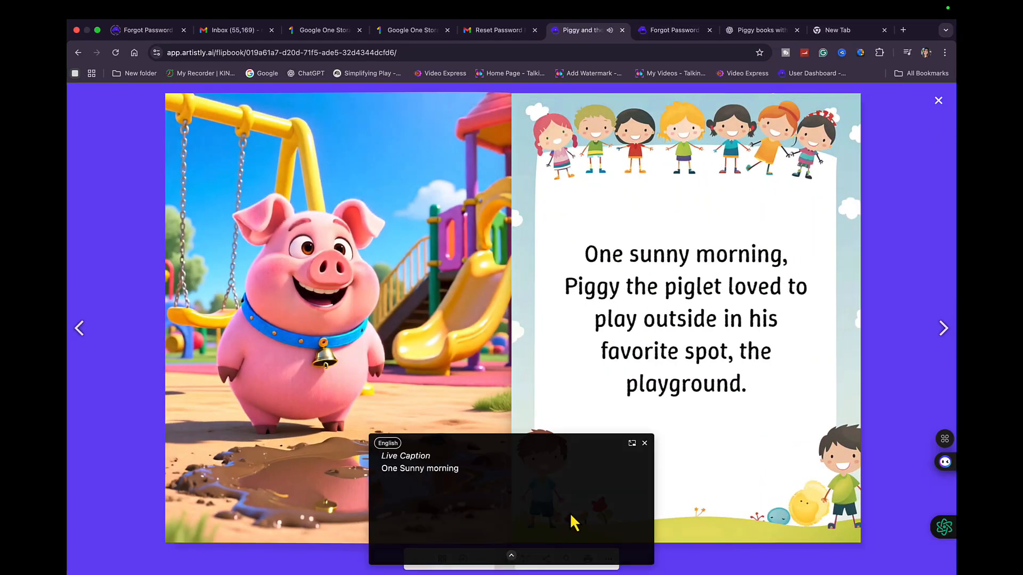
click(644, 443)
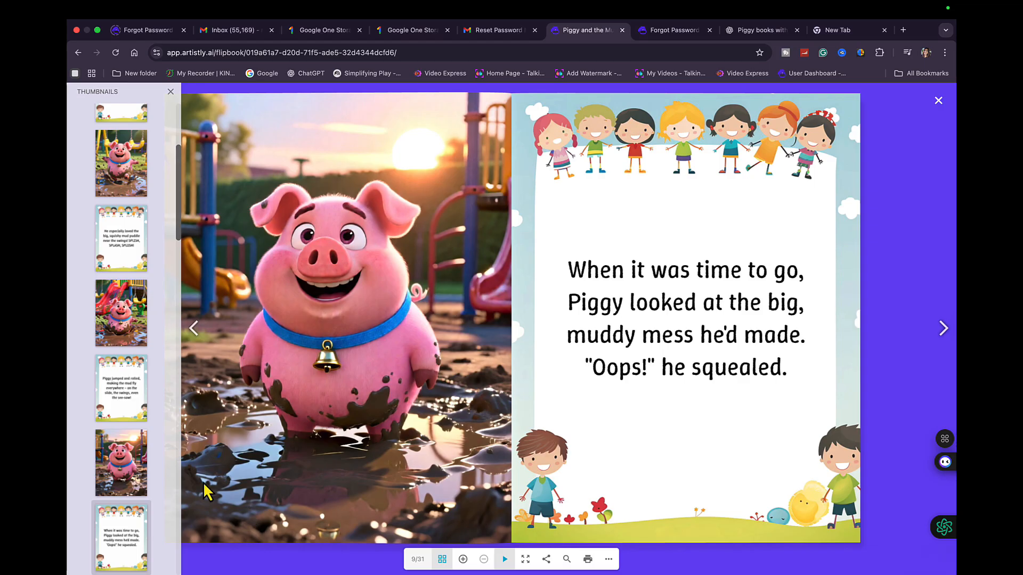
scroll(123, 375, down, 20)
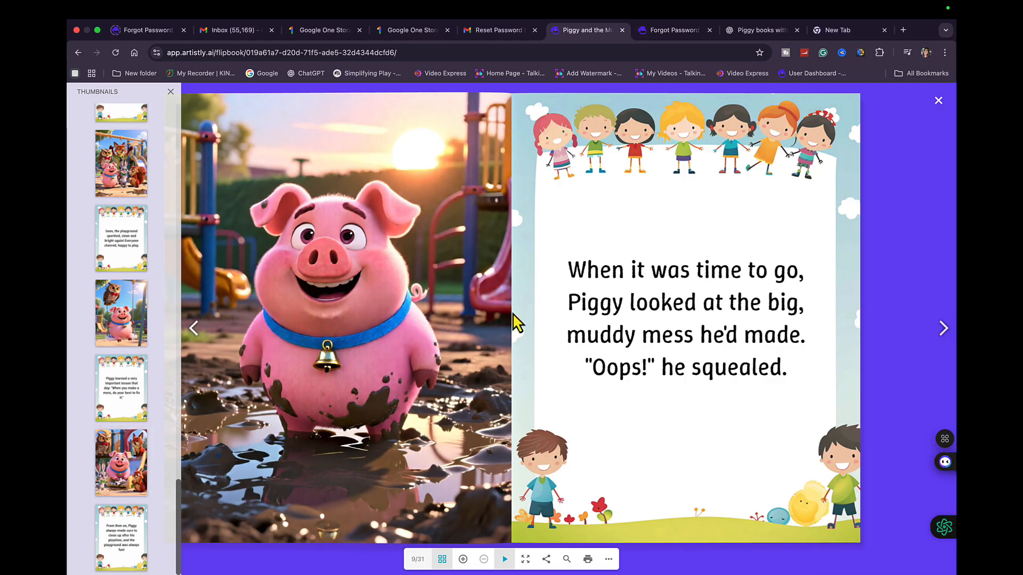
click(939, 101)
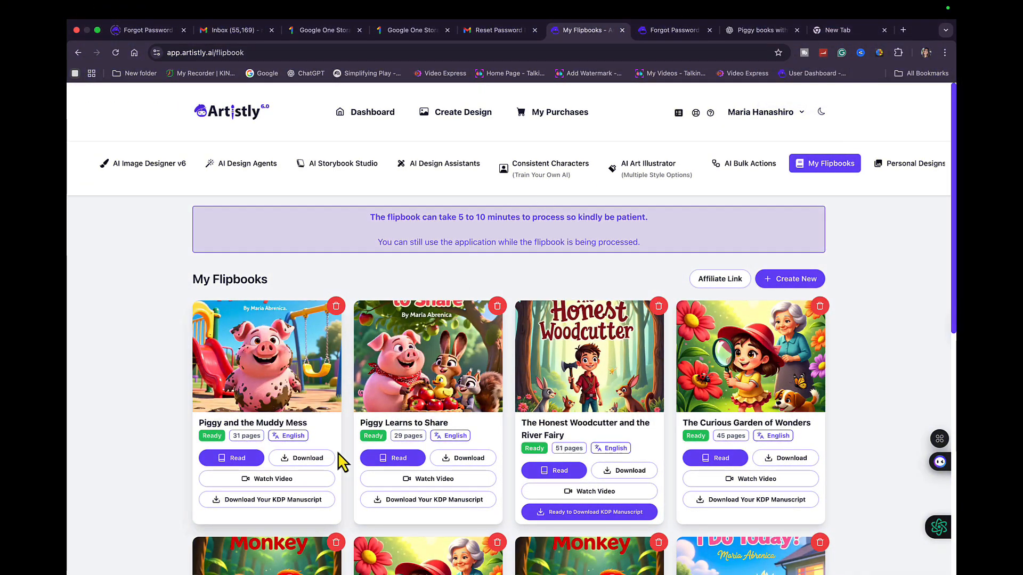
- Watch the opening pages of the converted Piggy and the Muddy Mess video, pause it, and return to the flipbook list
scroll(338, 457, down, 2)
click(281, 442)
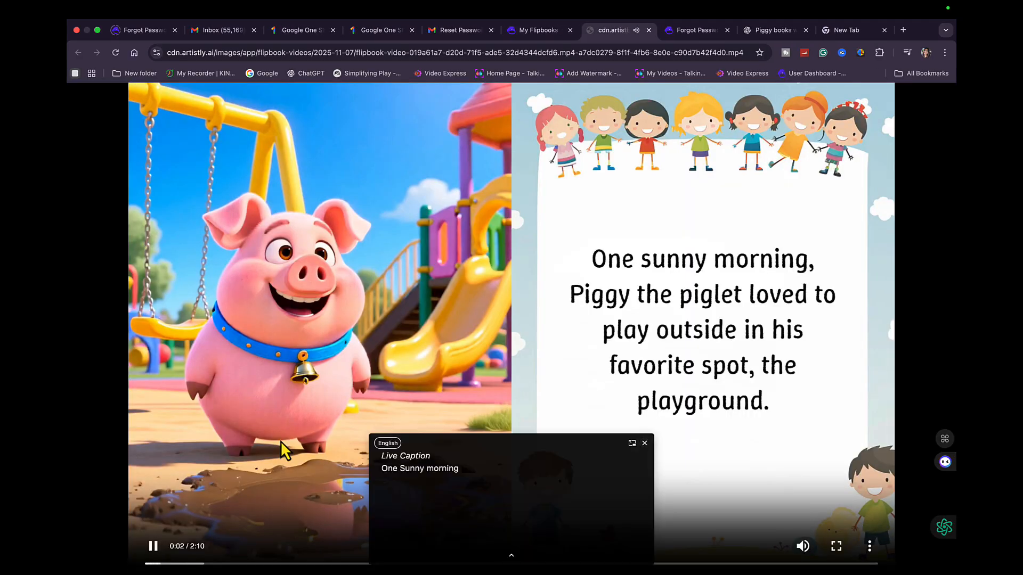
click(644, 443)
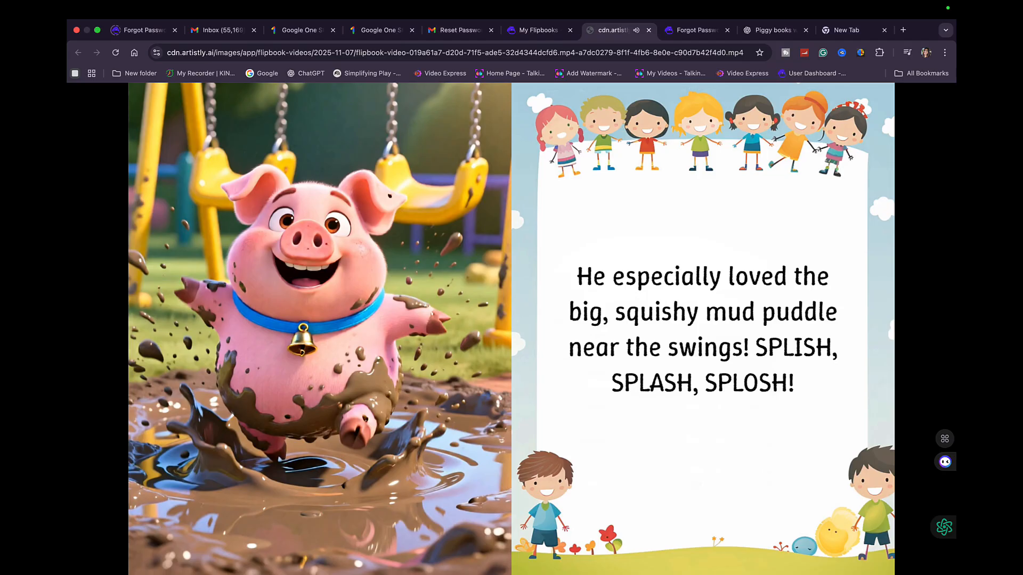
click(623, 309)
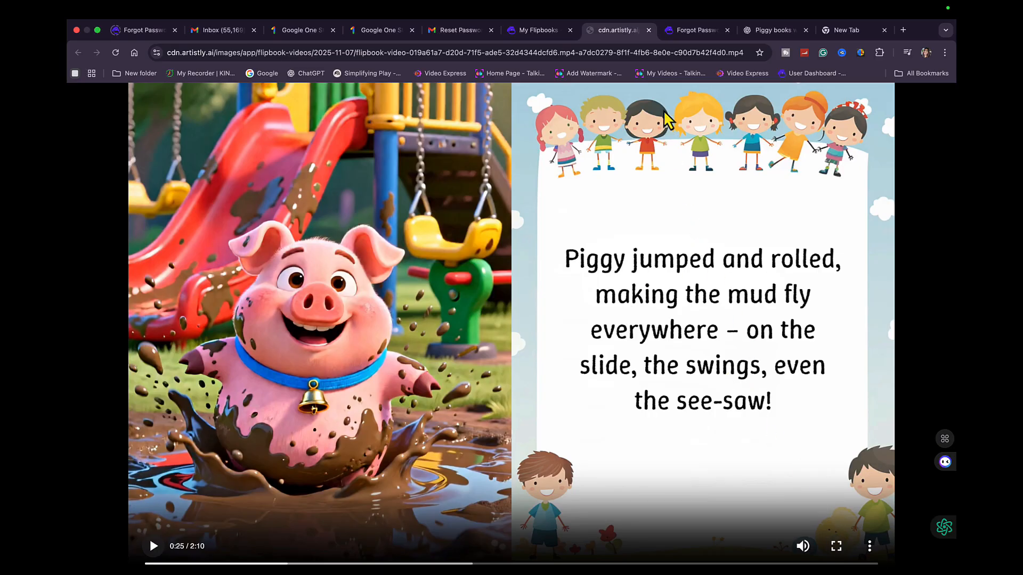
click(648, 30)
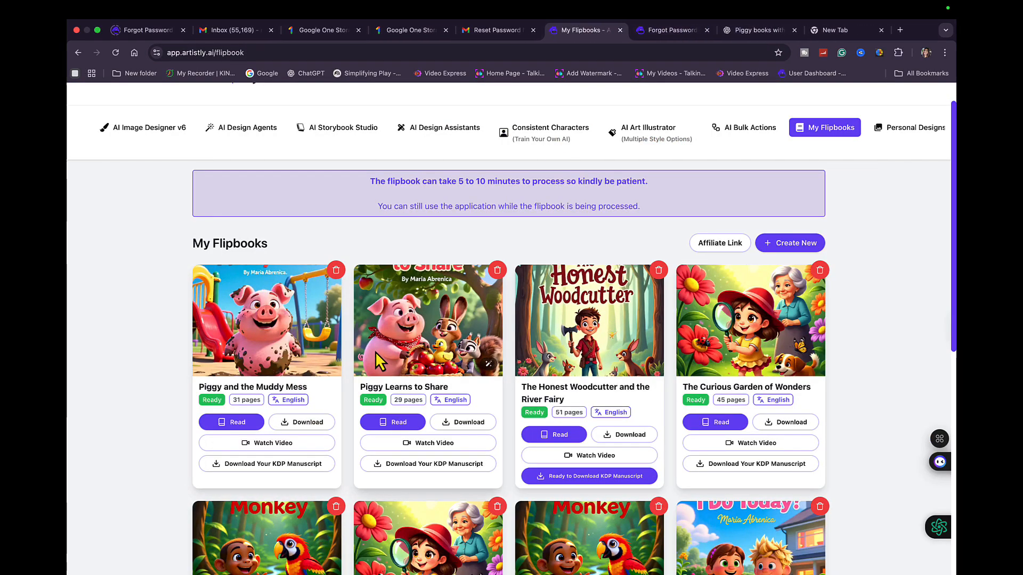